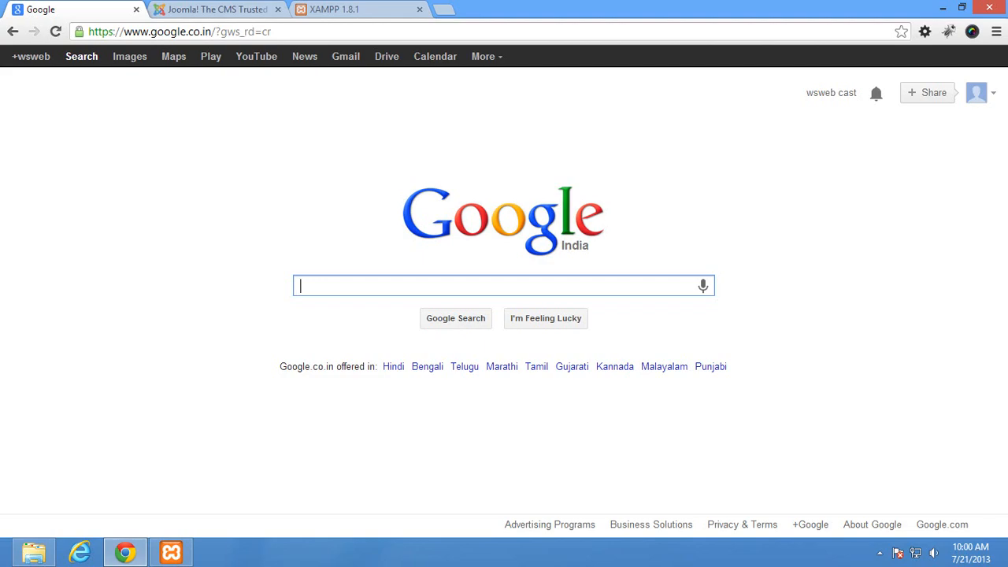
Show joomla.org's Download menu with the Joomla 2.5 and 3.1 Full Package links
click(217, 9)
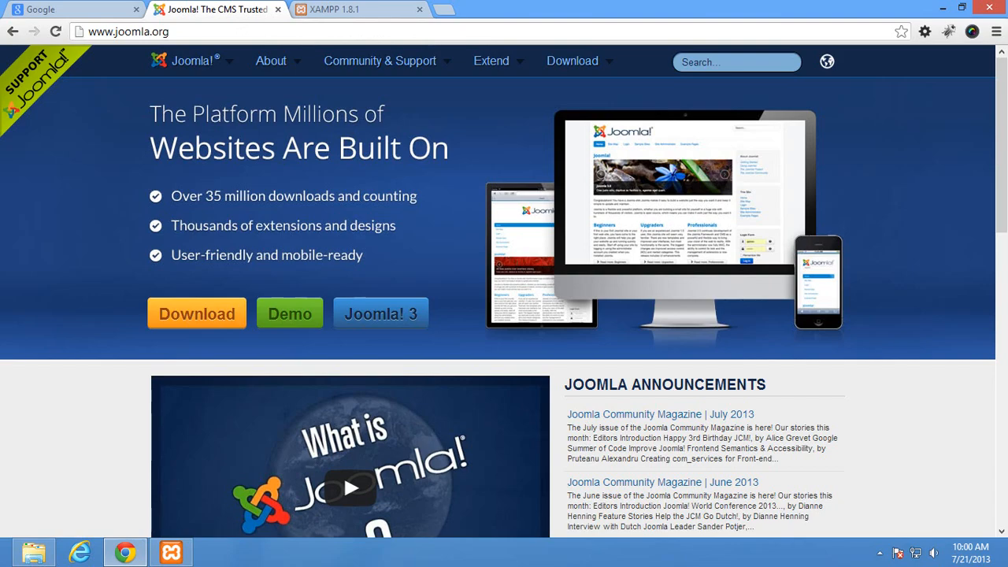
mouse_move(574, 61)
Minimize Chrome, refresh the desktop and open the unpacked joomla folder
click(943, 8)
right_click(403, 180)
click(441, 223)
double_click(137, 258)
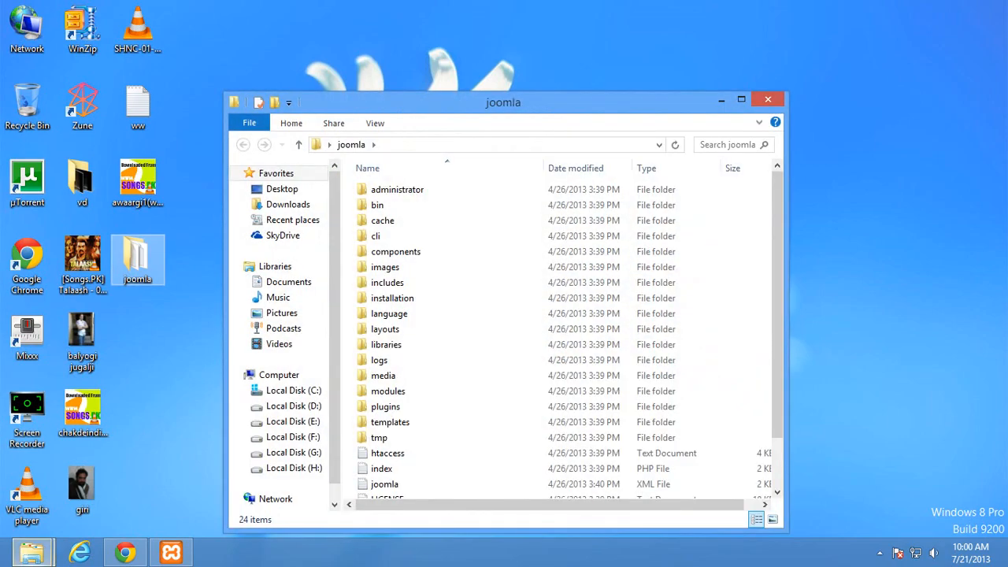
scroll(394, 260, down, 2)
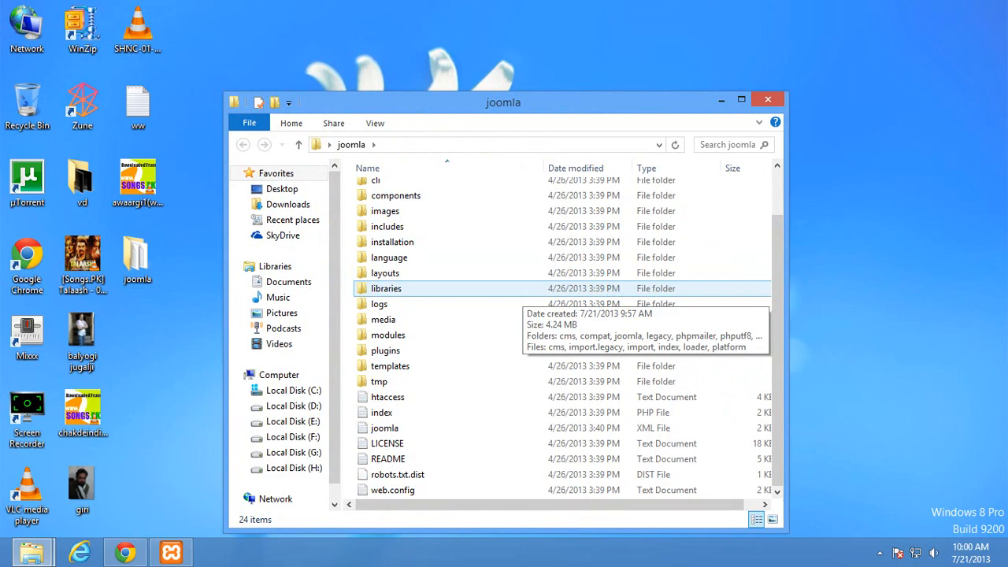
Select all 24 joomla folder items and bring the htdocs Explorer window forward
click(523, 275)
key(ctrl+a)
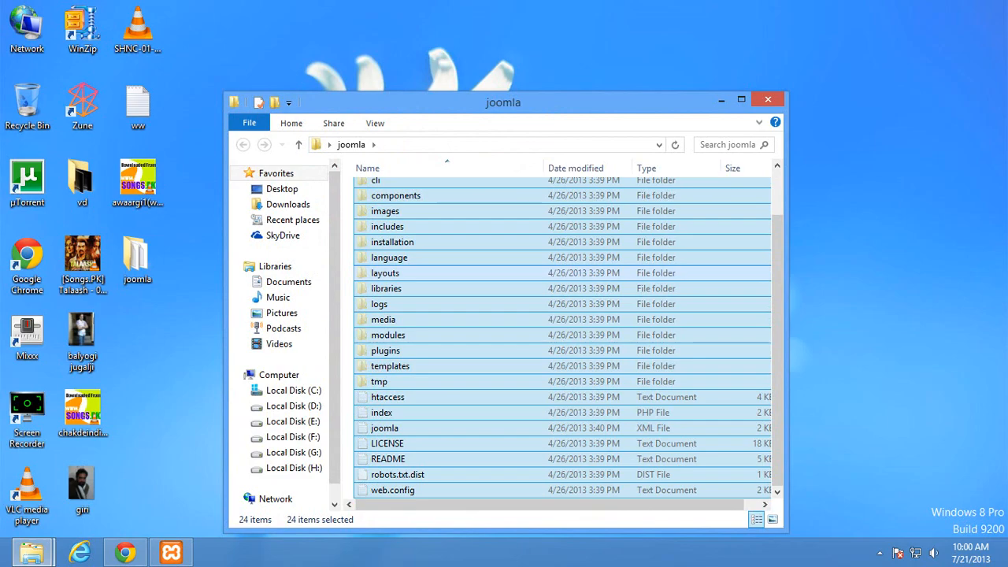
click(31, 553)
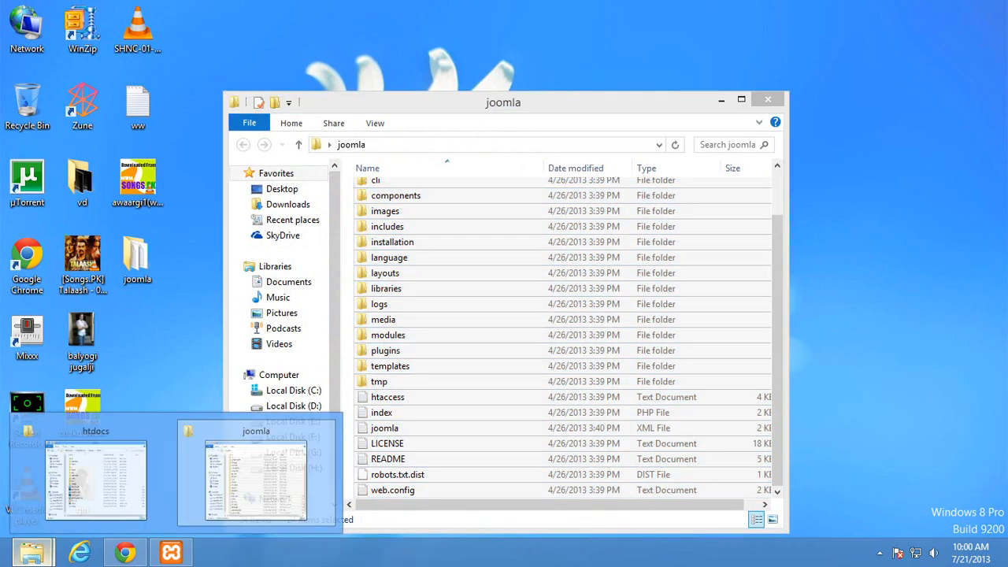
click(95, 476)
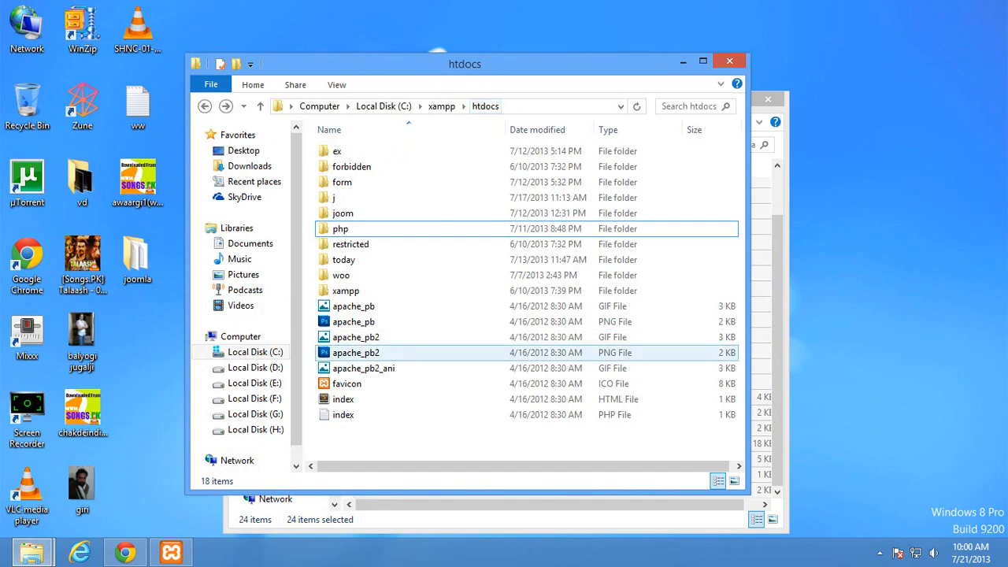
Make a new htdocs folder named jommla3 and paste the selected Joomla files into it
drag(750, 246, 793, 245)
right_click(765, 244)
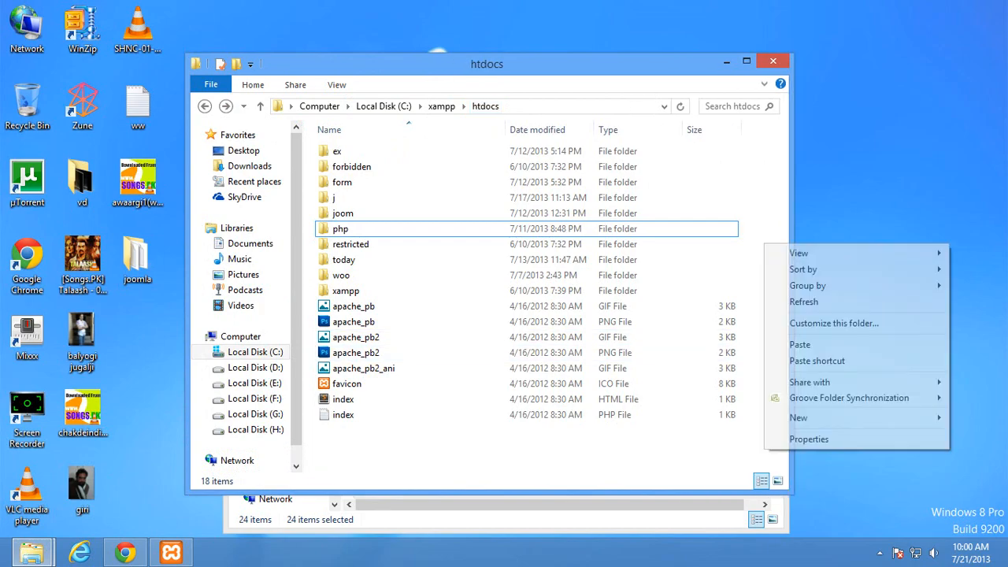
mouse_move(798, 417)
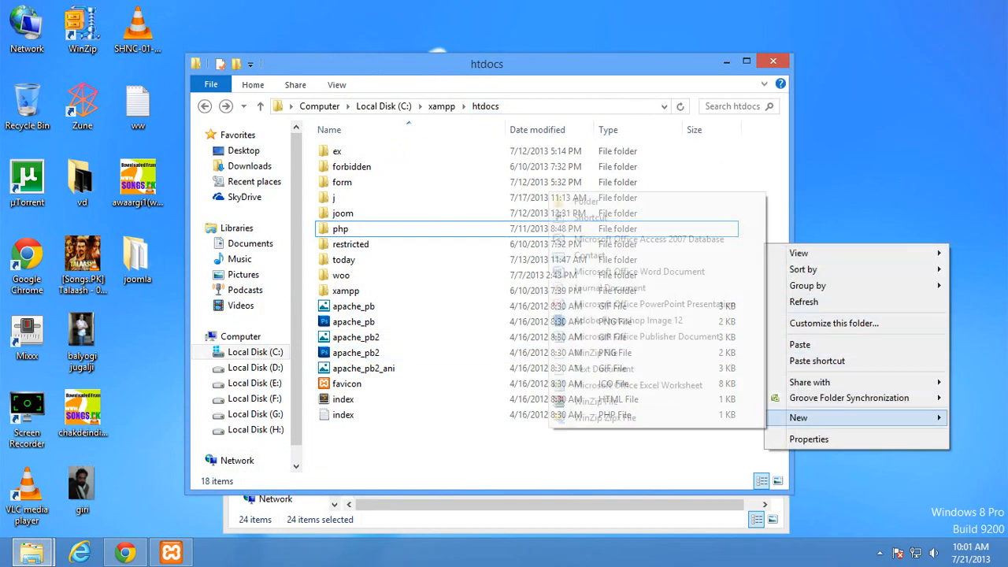
click(587, 201)
text(jommla3)
key(Return)
key(Return)
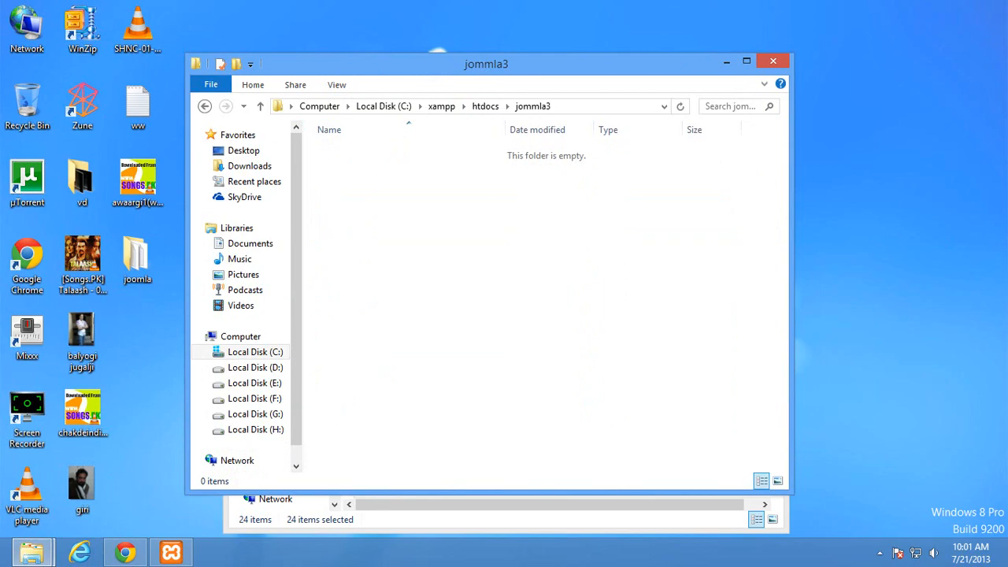
key(ctrl+v)
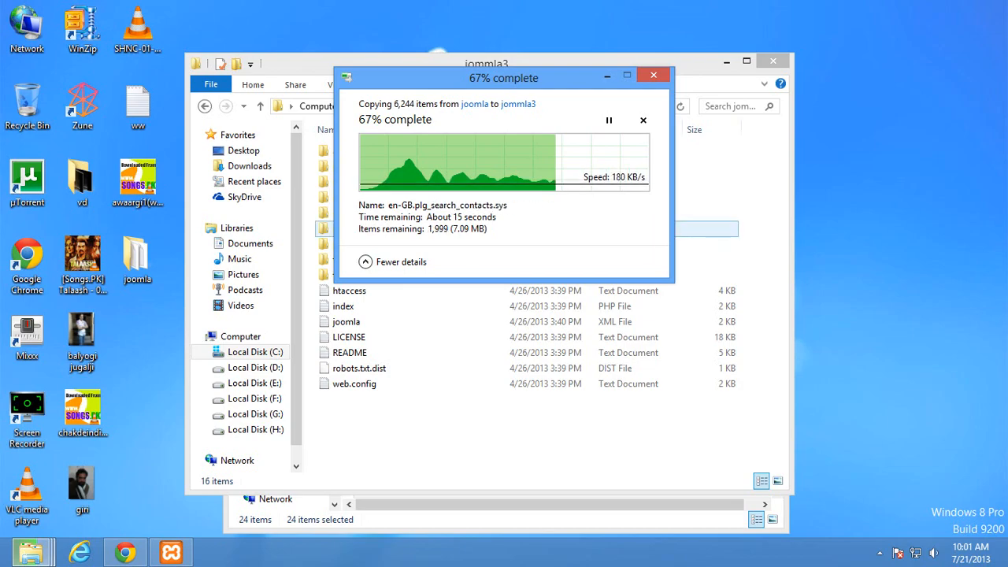
click(606, 75)
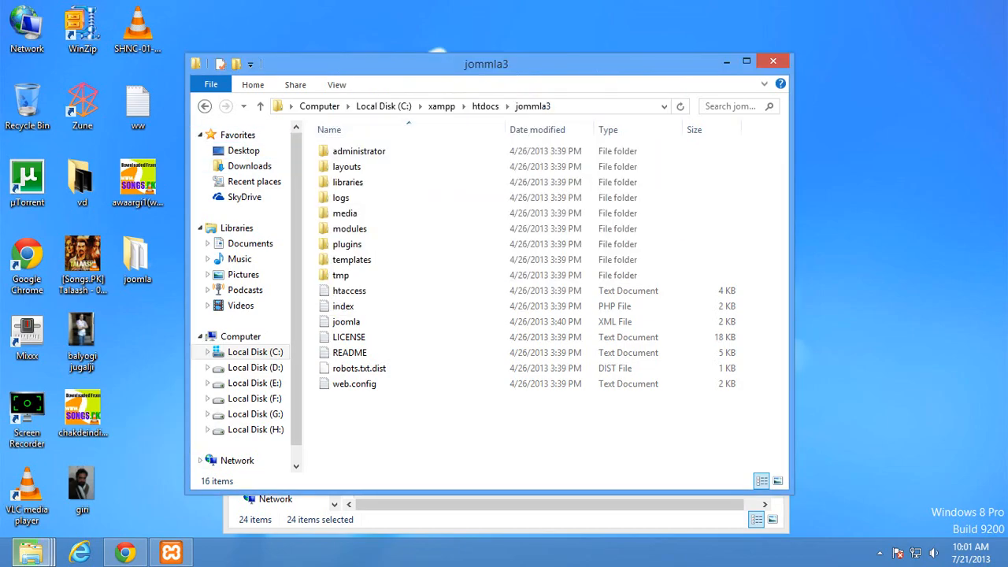
Return to htdocs and check the copy progress window
click(205, 106)
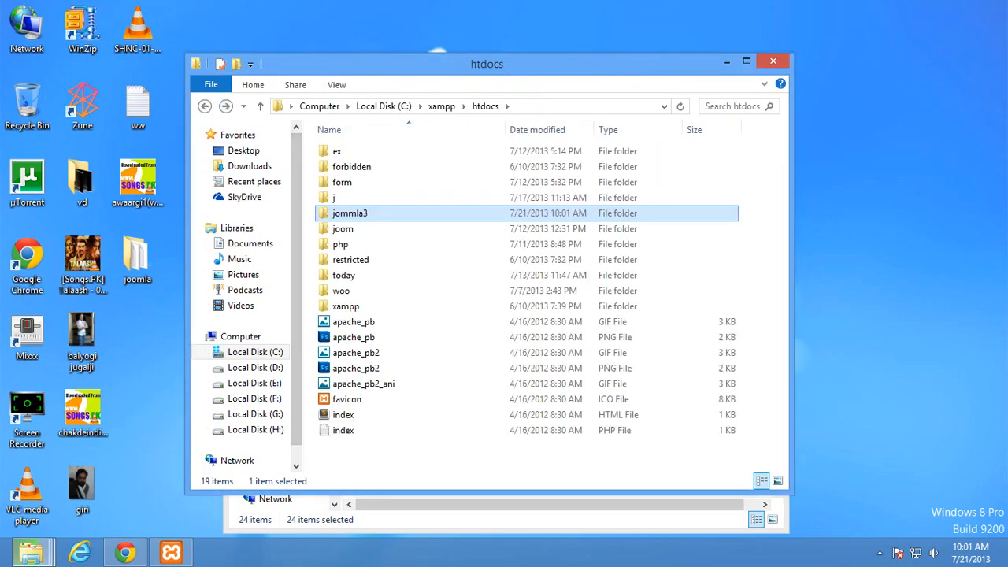
right_click(335, 213)
click(141, 339)
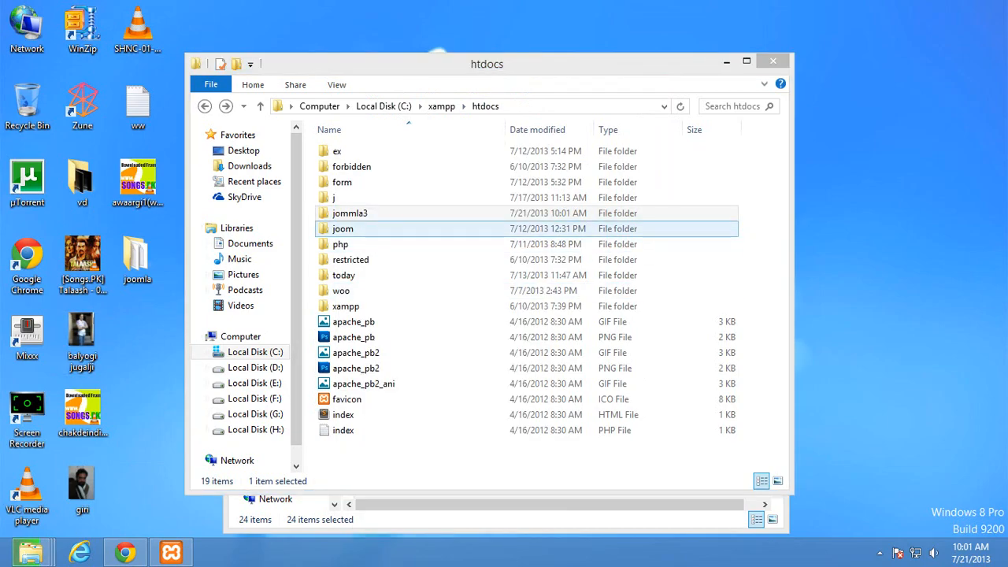
mouse_move(30, 553)
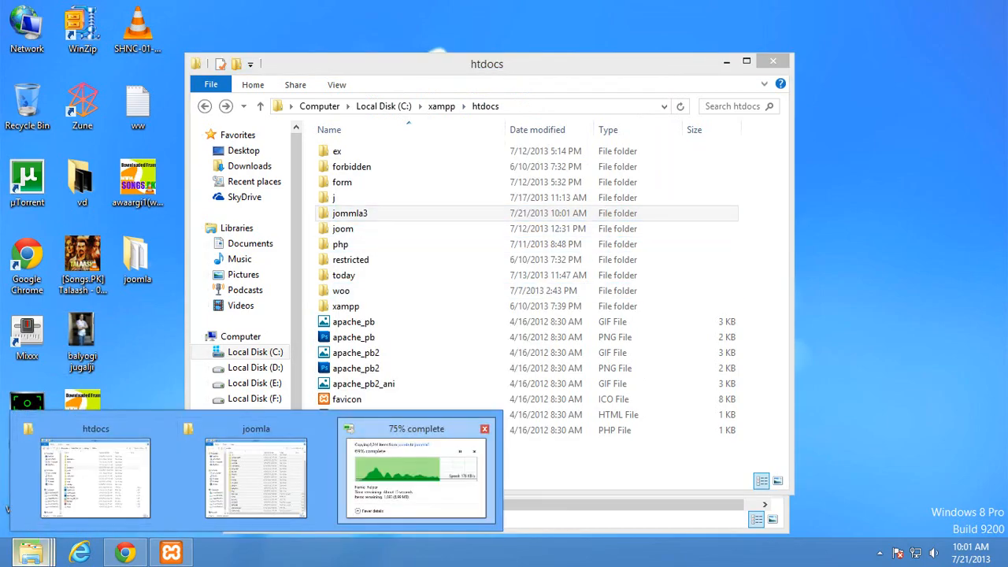
click(416, 473)
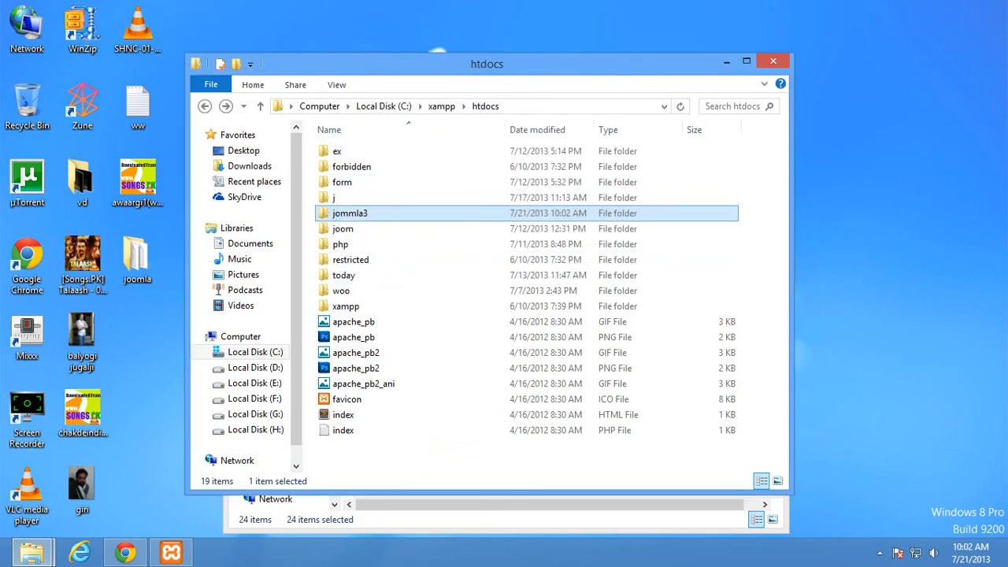
Correct the folder name from jommla3 to joomla3
right_click(354, 211)
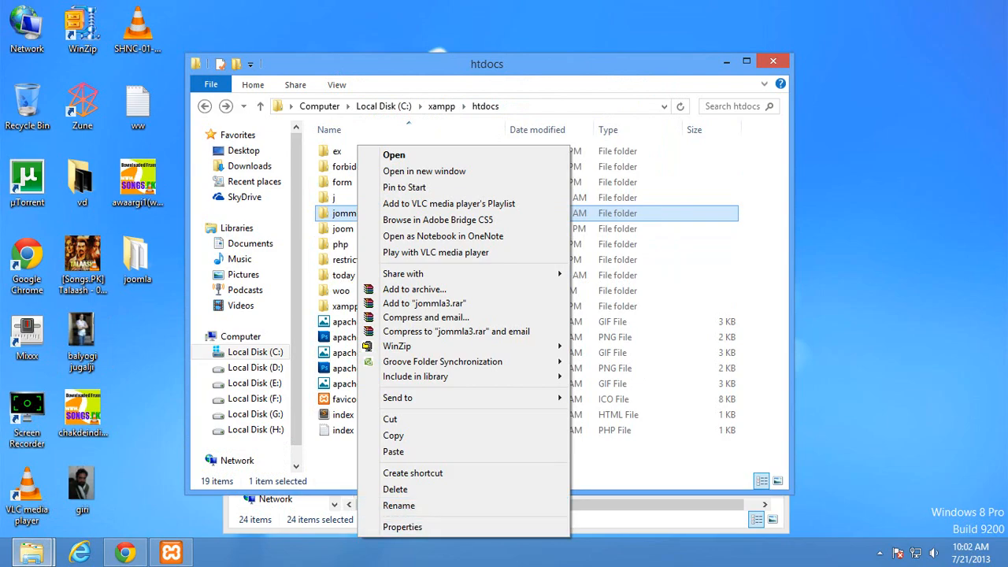
click(386, 506)
key(Right)
key(BackSpace)
key(BackSpace)
key(BackSpace)
key(BackSpace)
key(BackSpace)
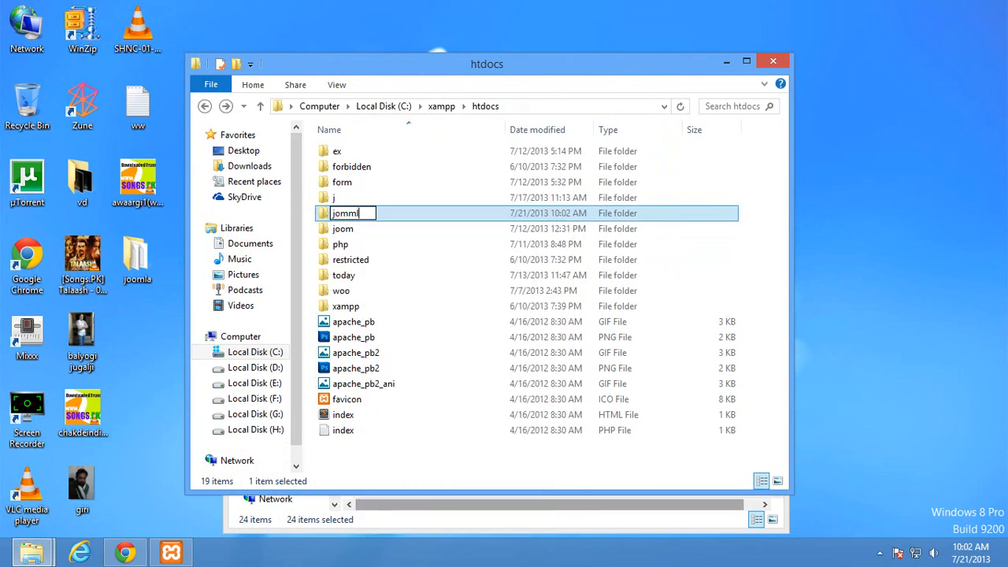
text(omla3)
key(Return)
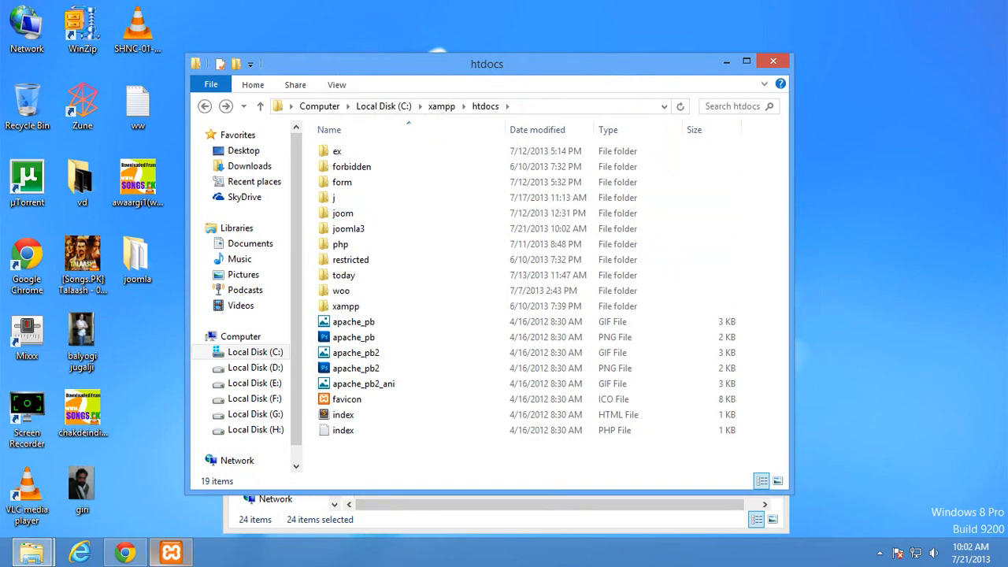
click(170, 553)
Load localhost/joomla3 in Chrome to start the Joomla installer
click(171, 552)
click(125, 552)
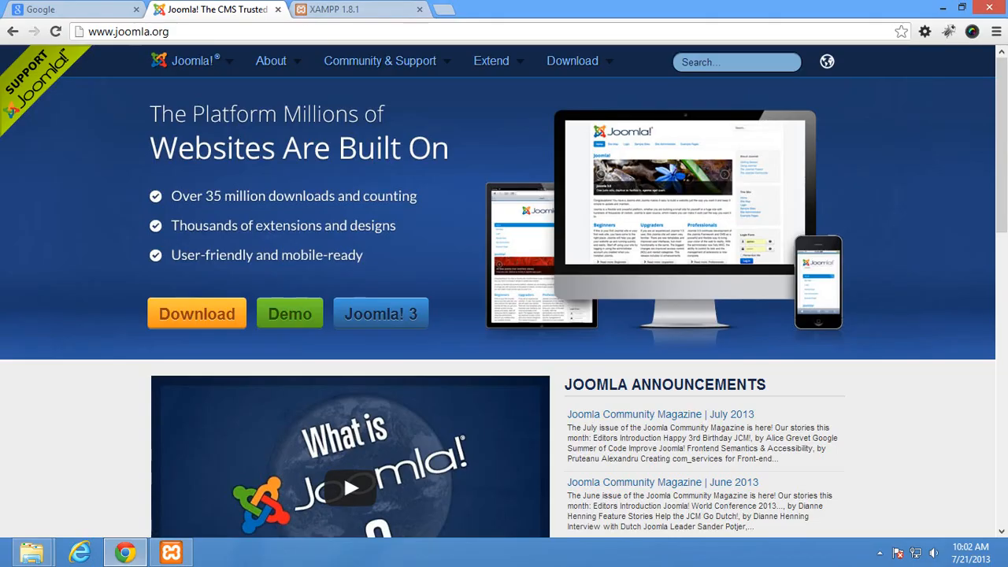
click(352, 10)
click(441, 32)
click(441, 31)
key(BackSpace)
key(BackSpace)
key(BackSpace)
key(BackSpace)
key(BackSpace)
key(BackSpace)
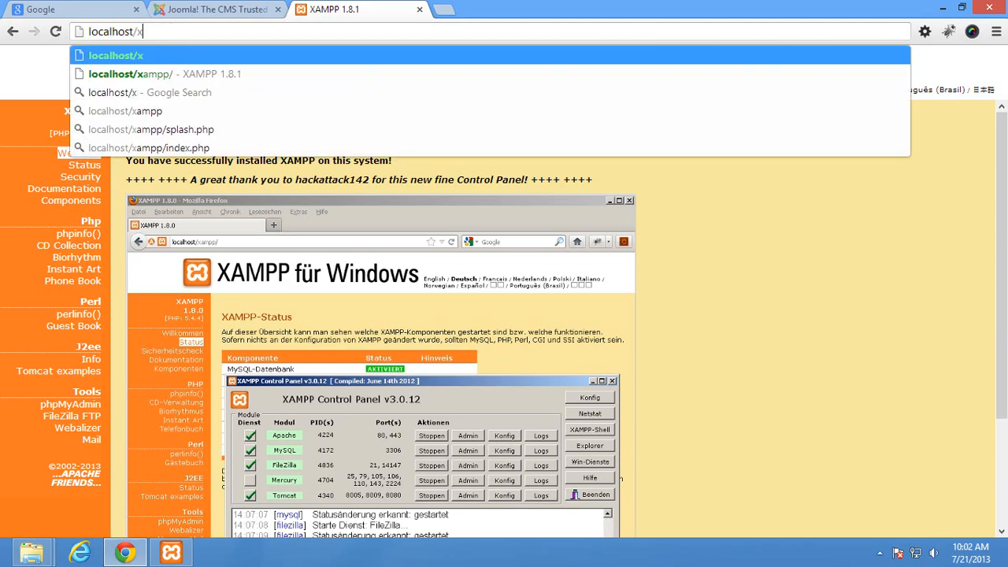
text(joomla3)
key(Return)
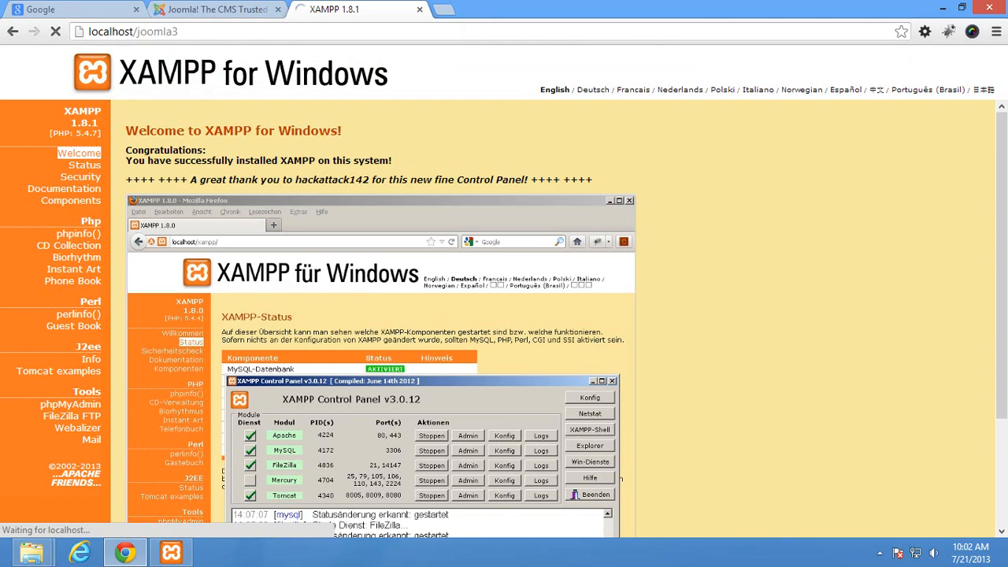
key(ctrl+t)
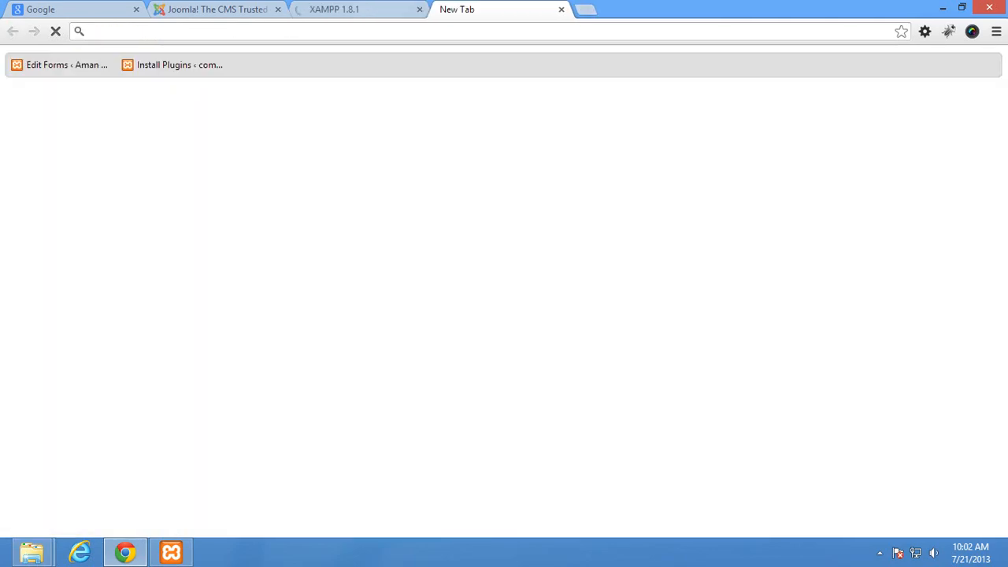
key(ctrl+shift+Tab)
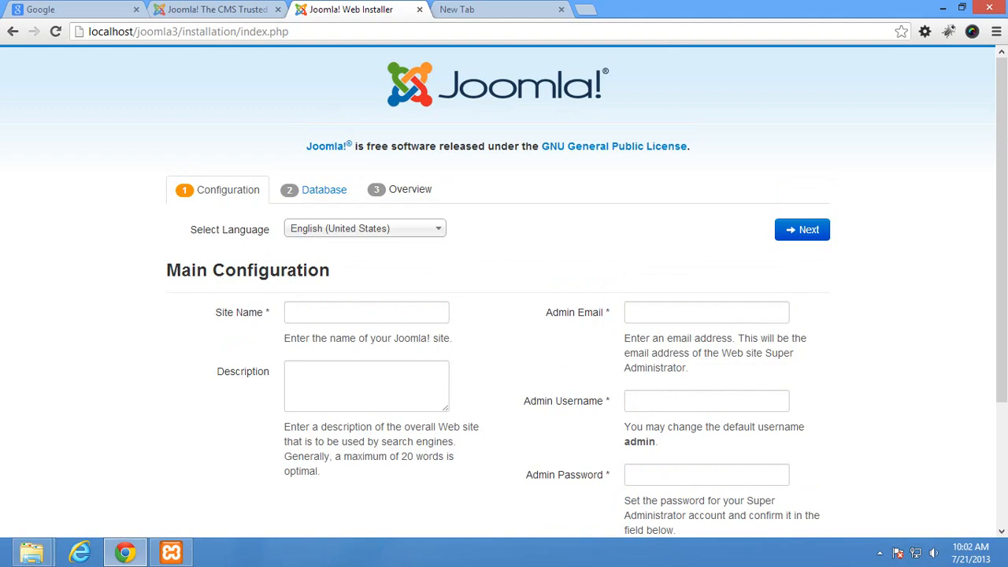
Open localhost/phpmyadmin in a new tab
click(512, 10)
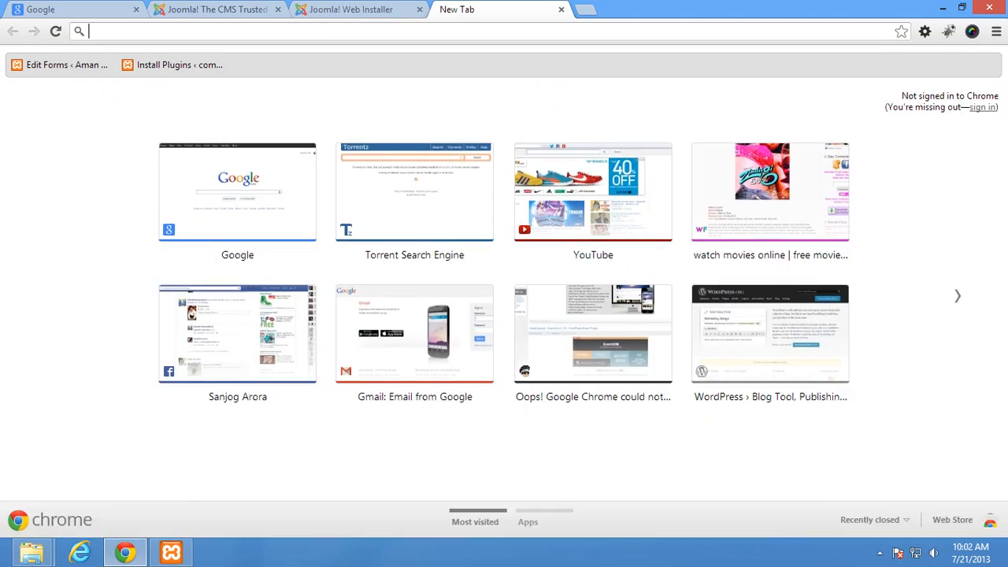
text(local)
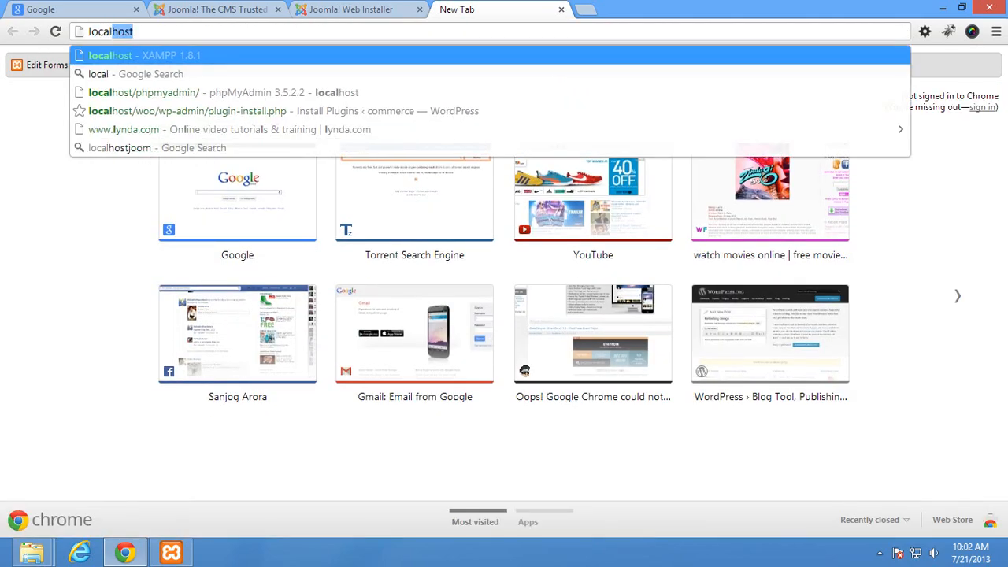
text(host/p)
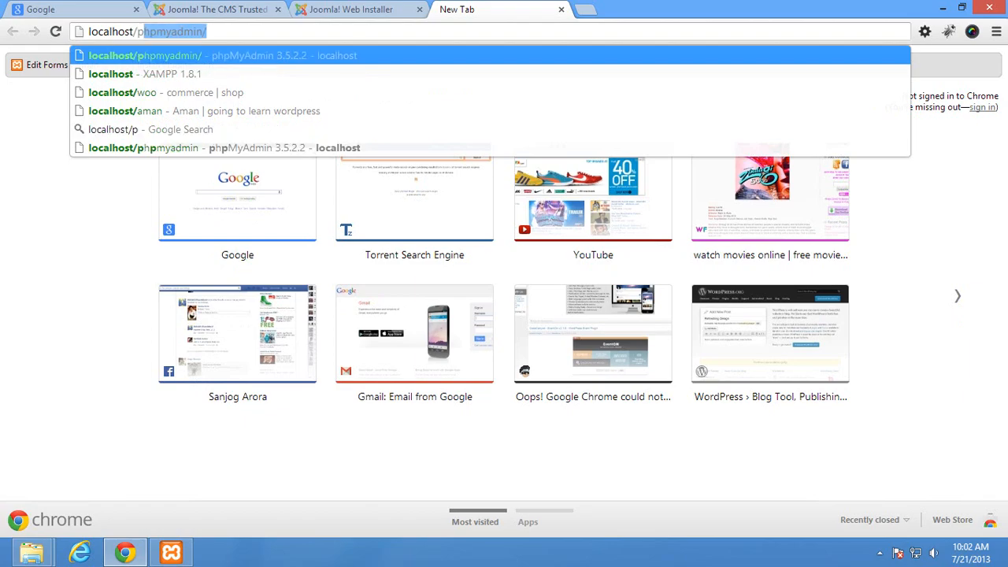
text(hpmyadmin)
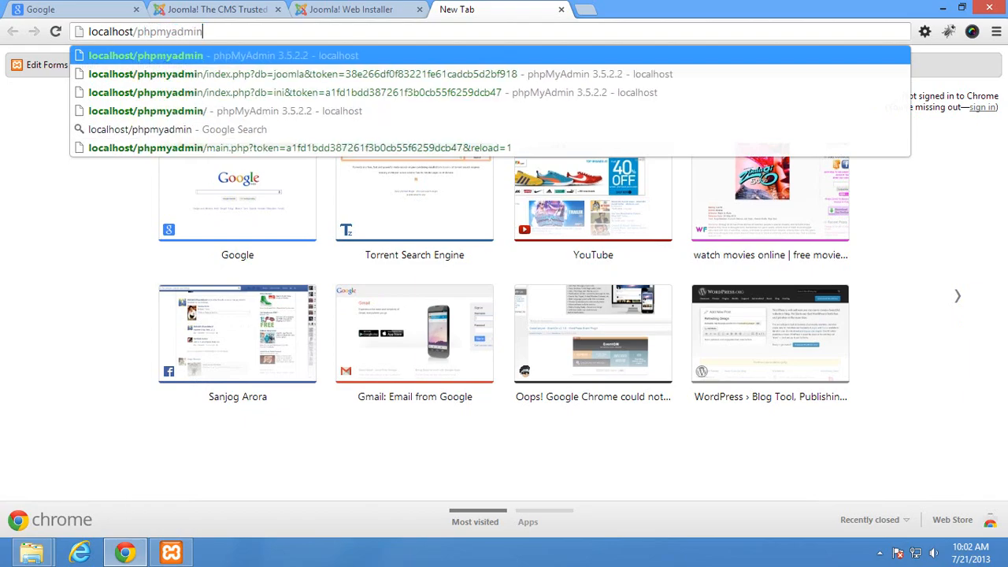
key(Return)
key(ctrl+shift+Tab)
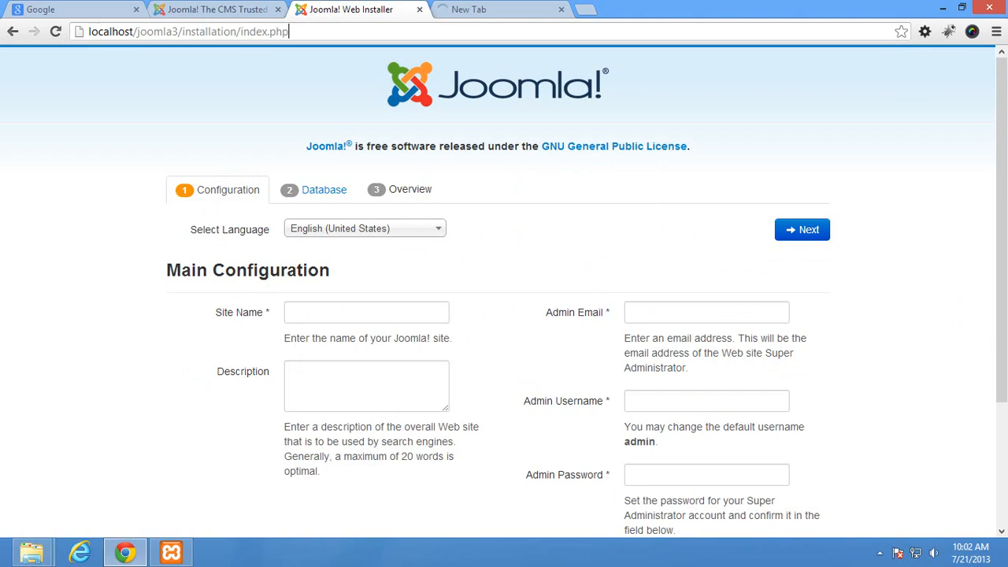
key(ctrl+Tab)
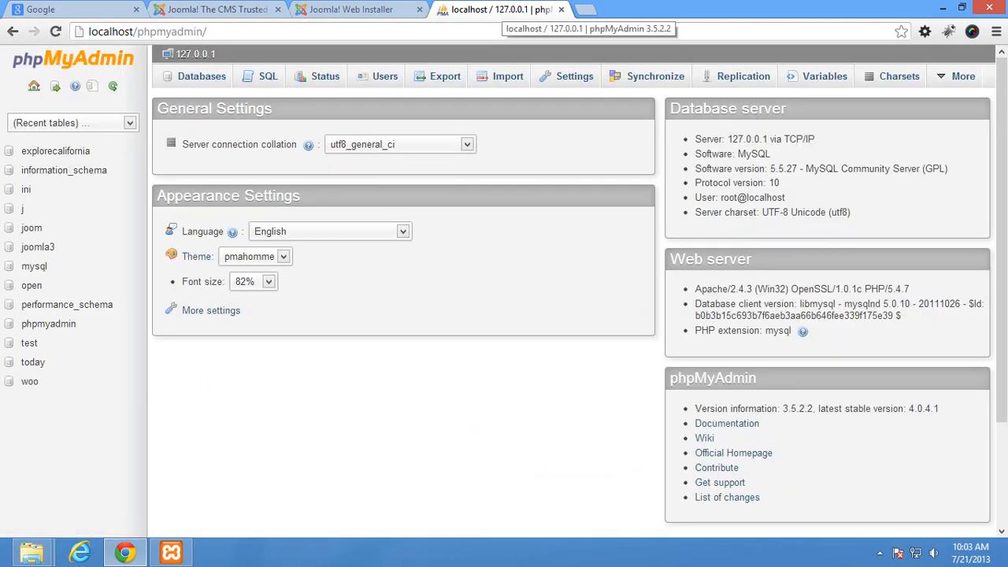
Create the jm3 database from phpMyAdmin's Databases tab
click(198, 76)
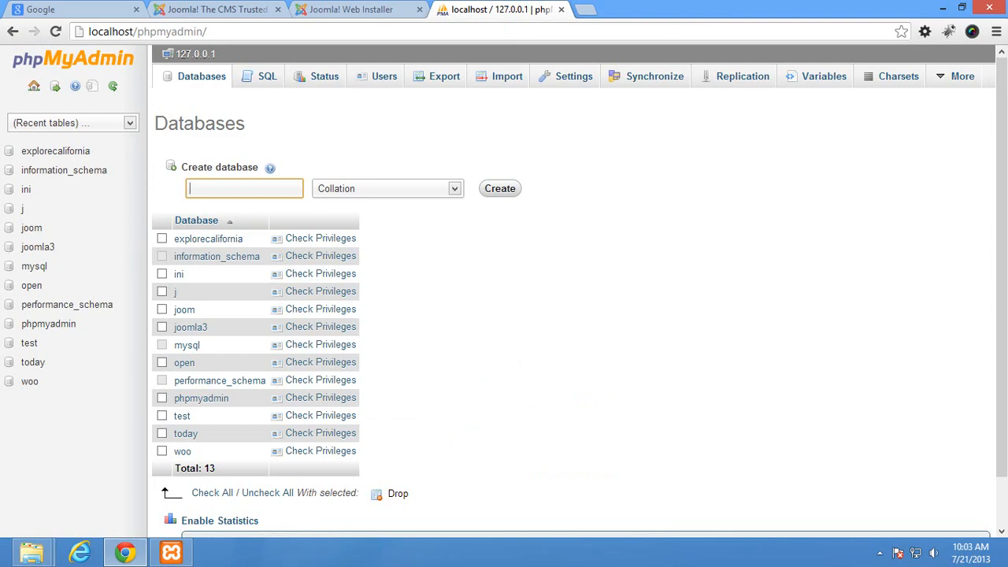
text(jm3)
key(Return)
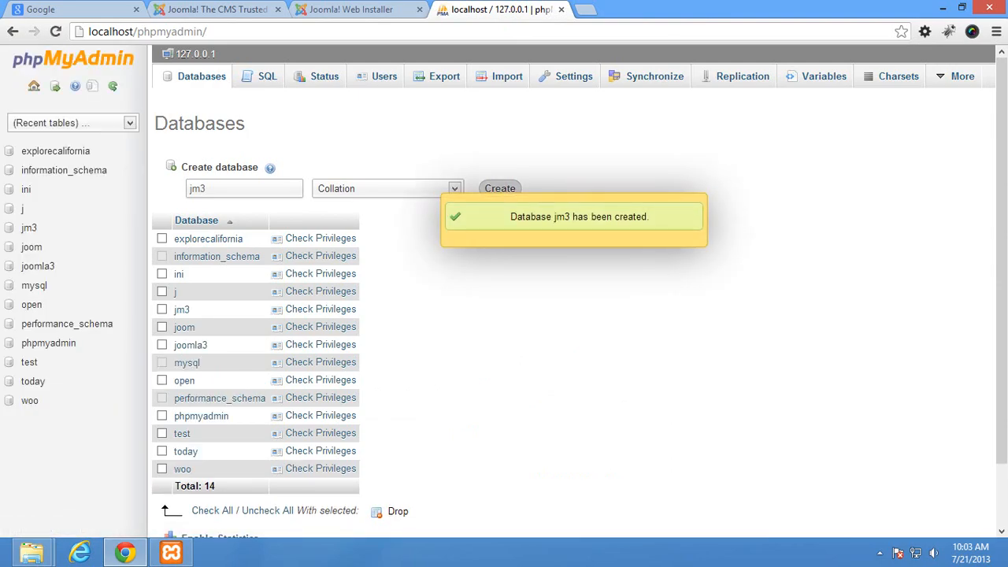
click(352, 9)
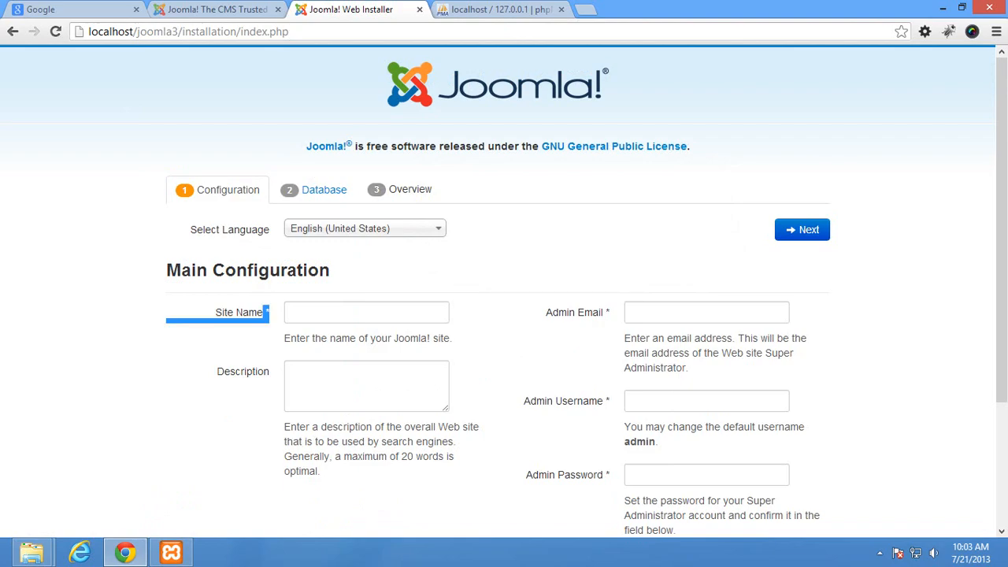
Enter Site Name 'title goes here', the admin e-mail, username admin and the admin password
click(366, 313)
text(tit)
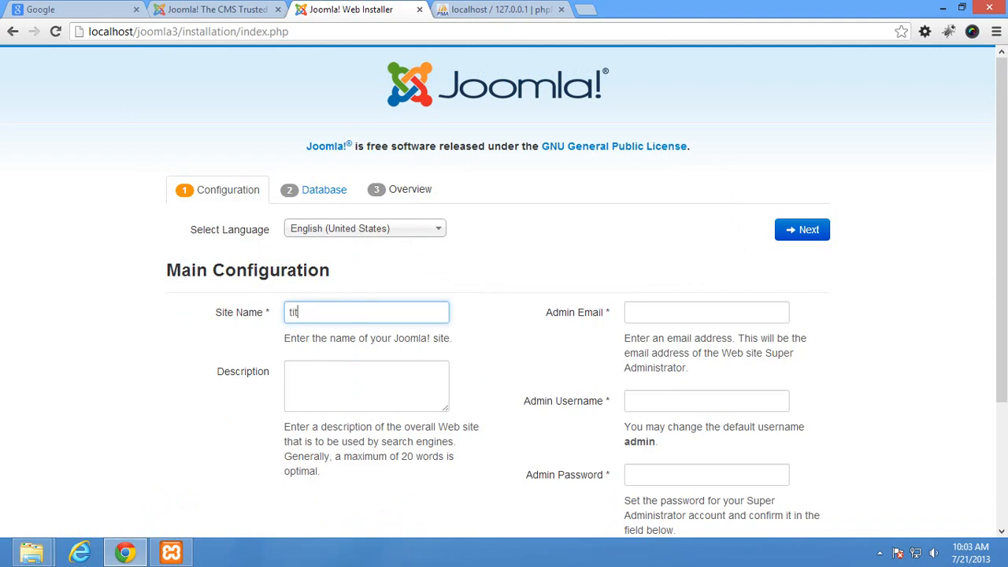
text(le goes here)
click(706, 312)
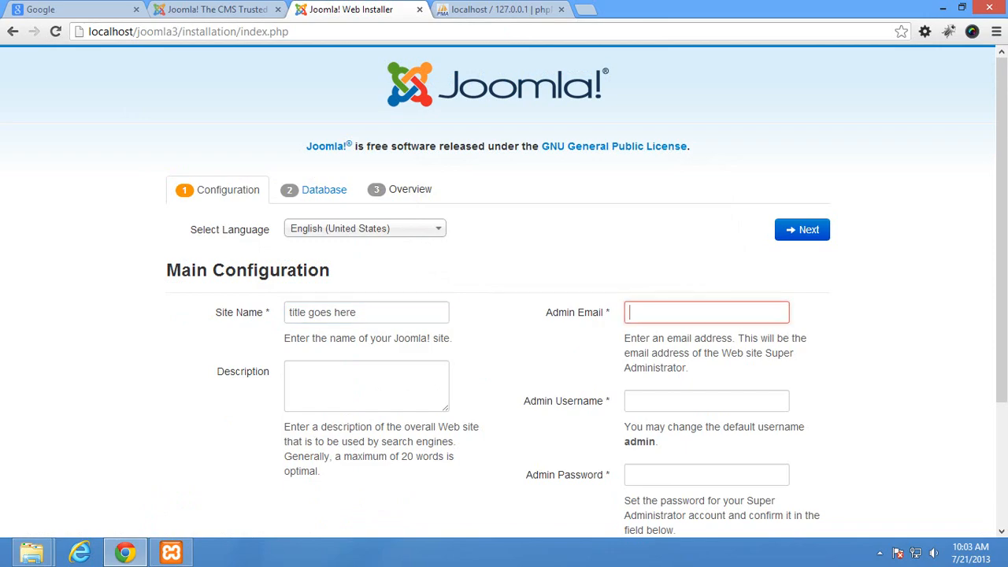
text(abc@xyz.com)
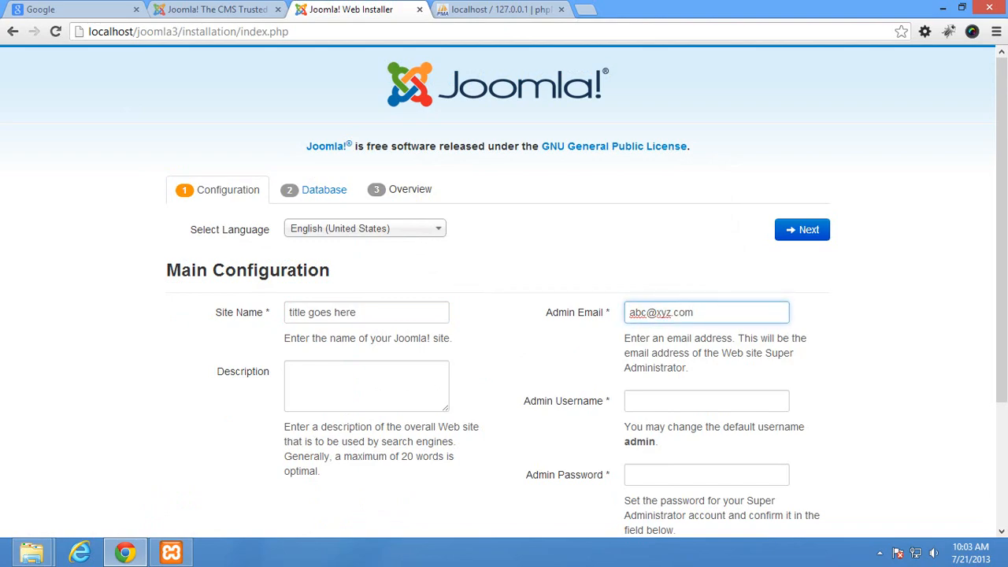
scroll(498, 292, down, 2)
key(Tab)
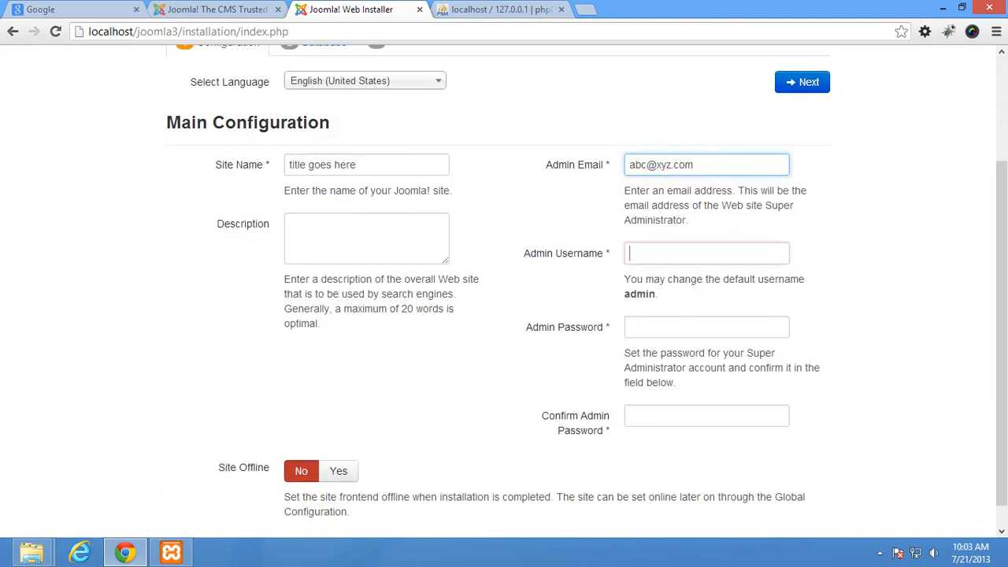
text(admin)
key(Tab)
text(test1234)
key(Tab)
text(test1234)
scroll(504, 292, up, 3)
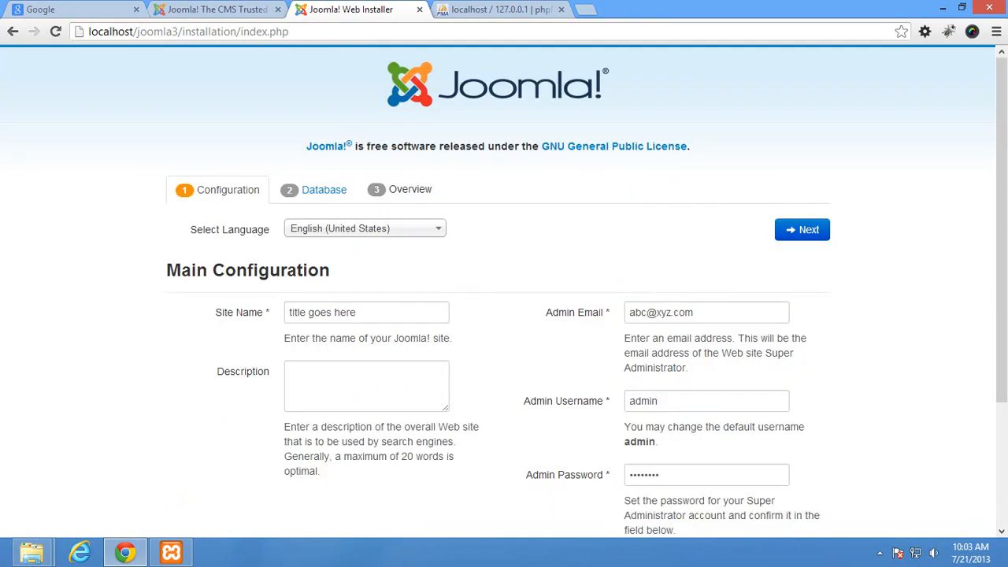
Set database username root, blank password and database name jm3, then continue to Finalisation
click(802, 230)
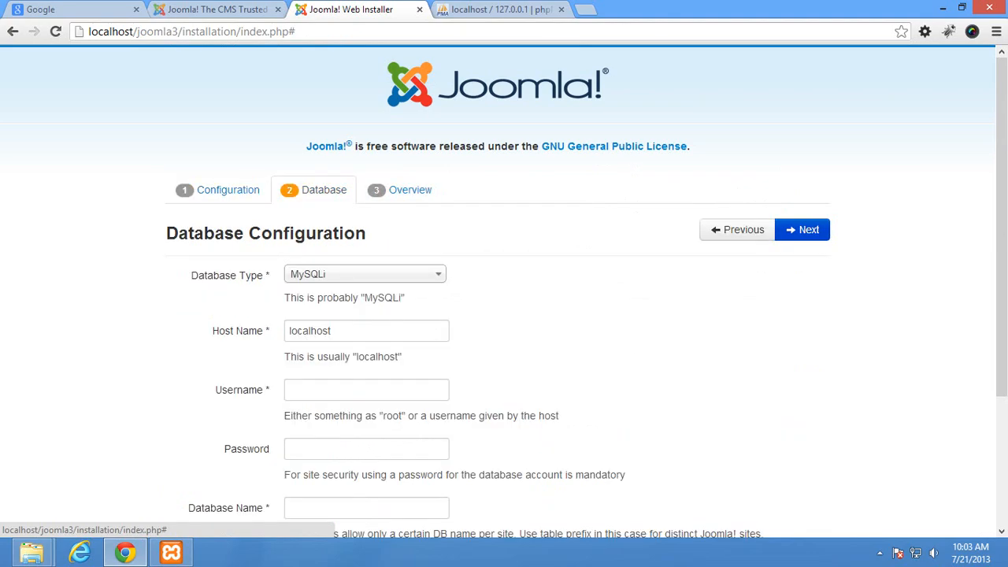
scroll(504, 291, down, 3)
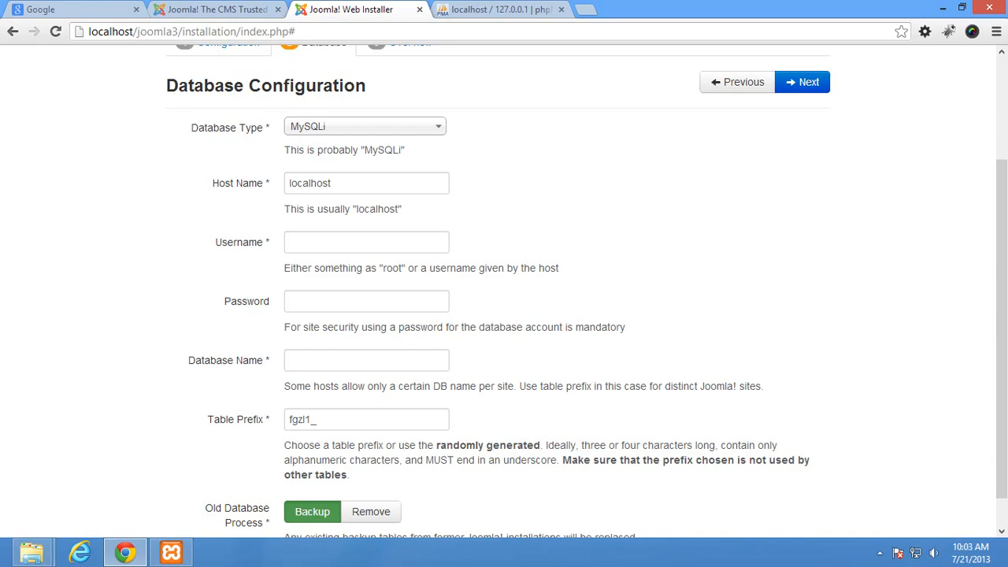
click(366, 243)
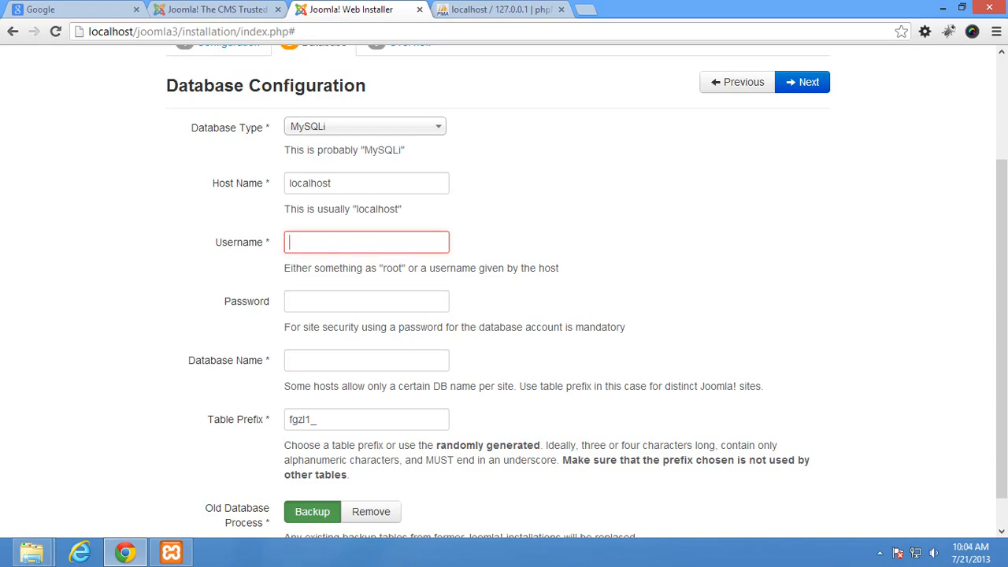
text(root)
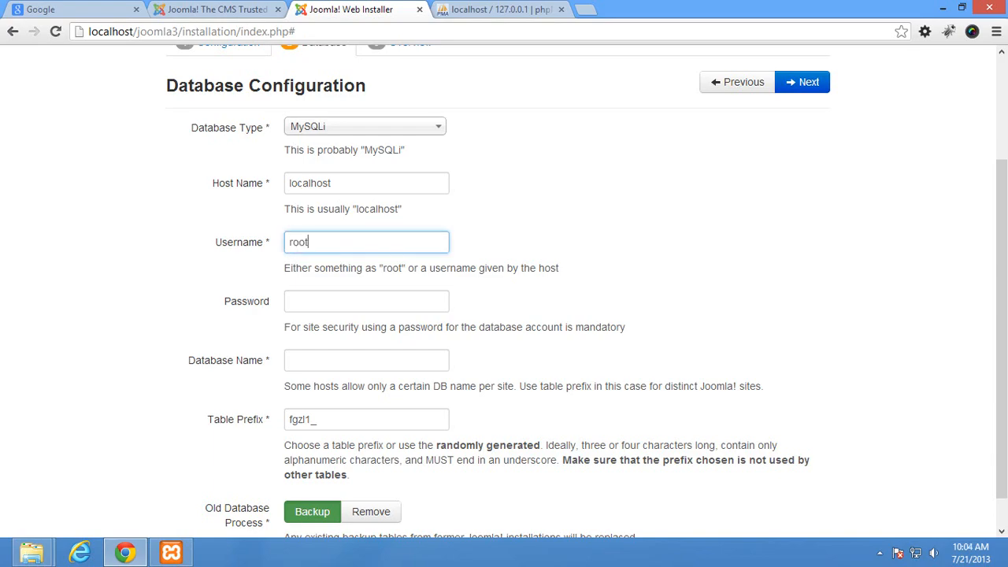
key(Tab)
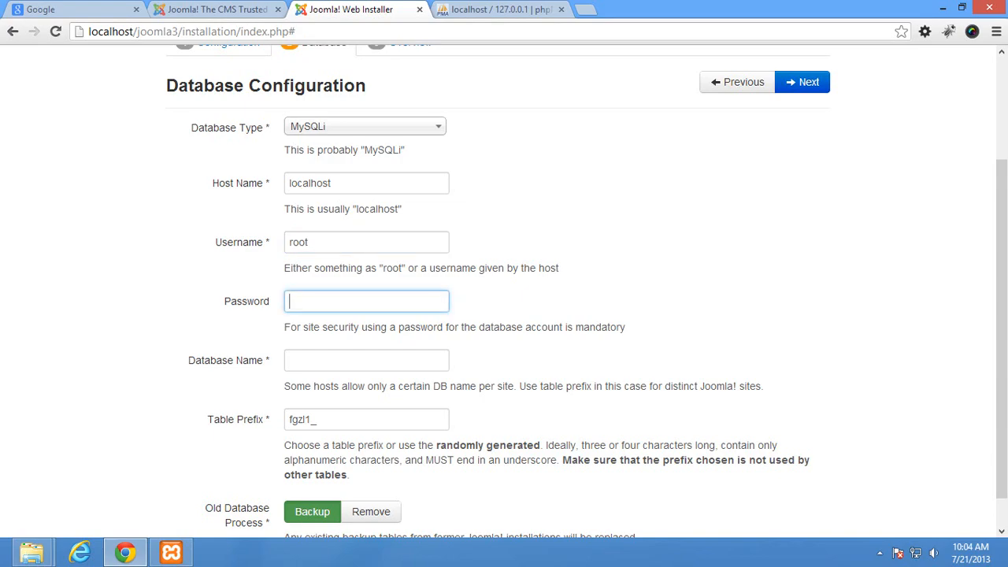
key(Tab)
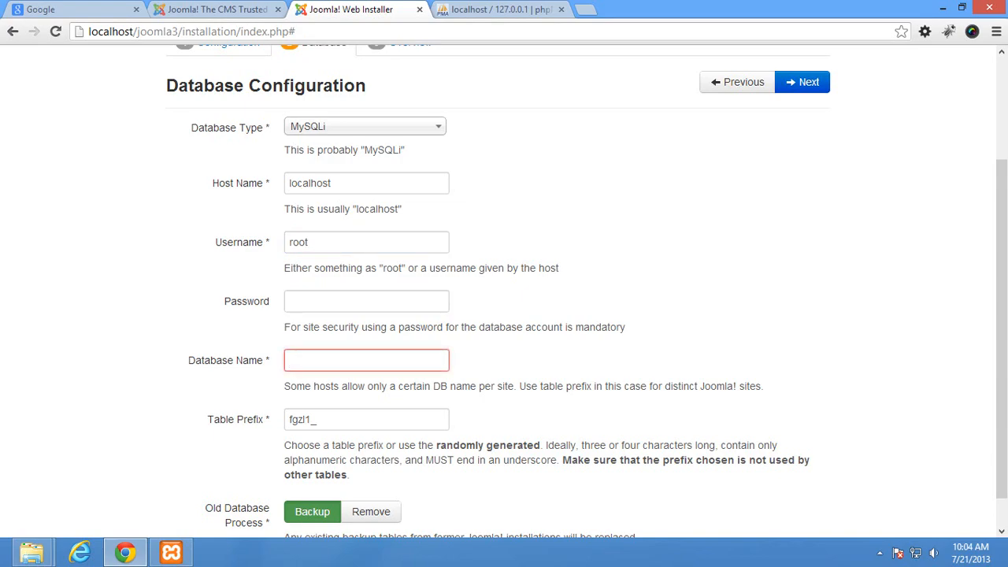
text(jm3)
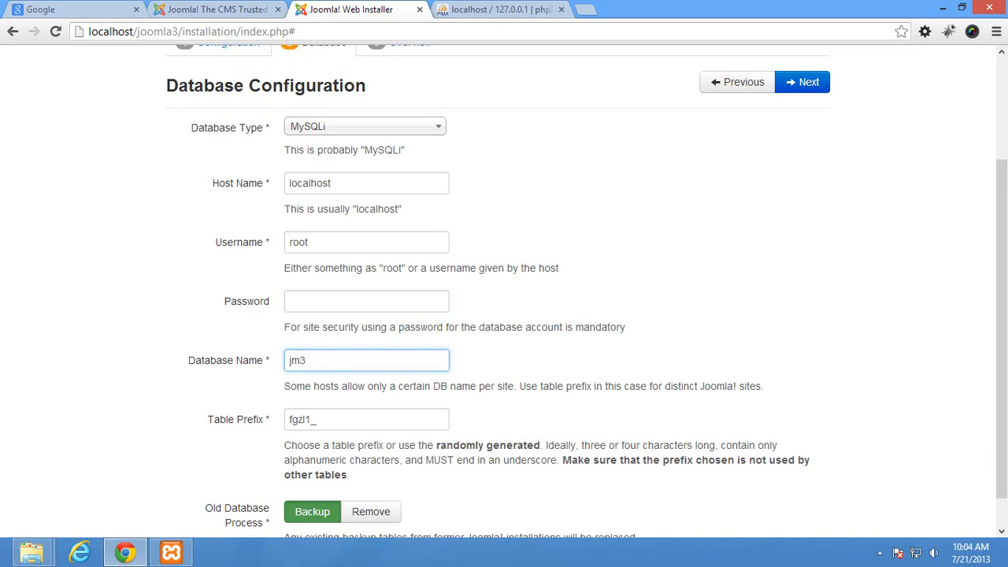
click(801, 82)
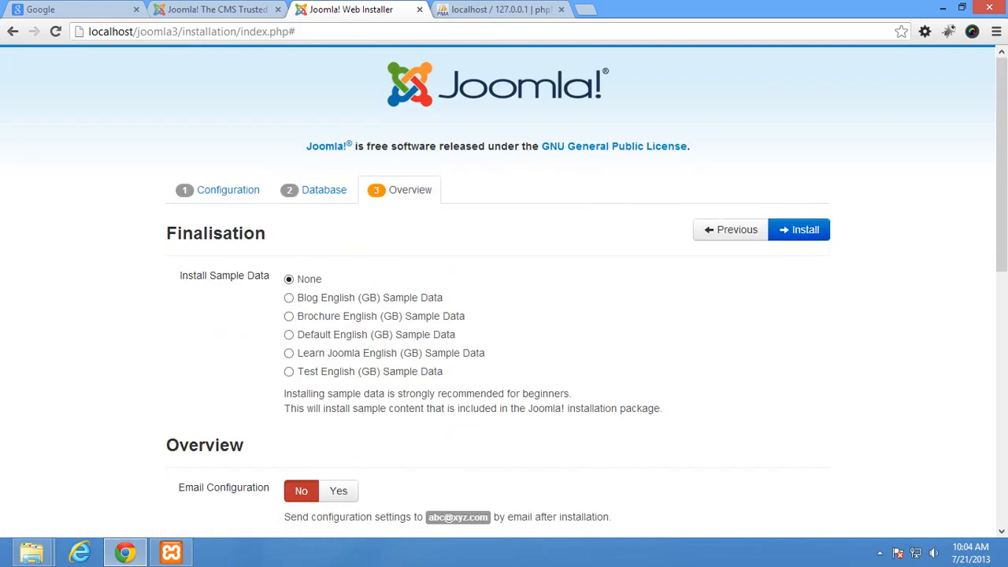
Keep sample data at None and start the installation
scroll(504, 315, down, 1)
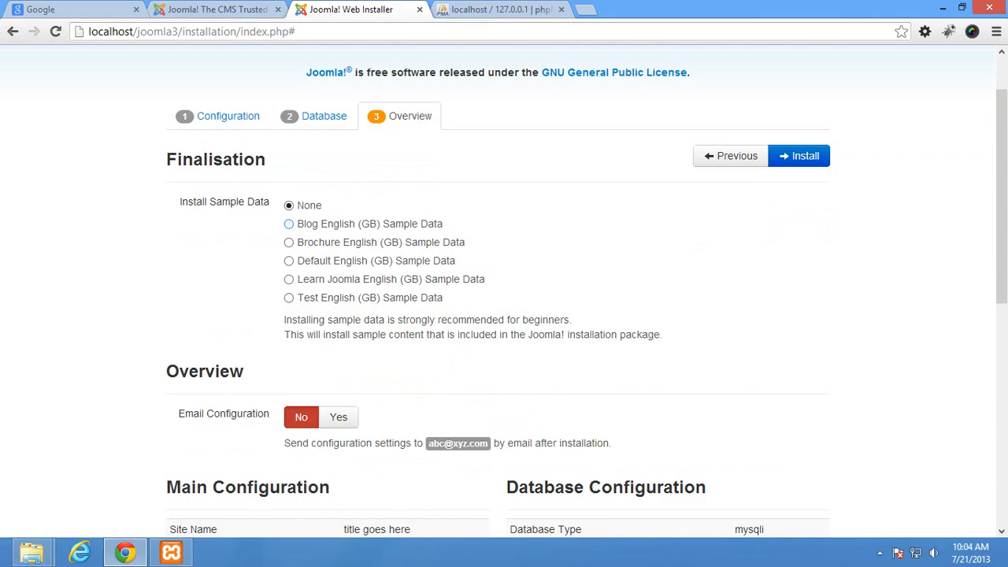
click(788, 150)
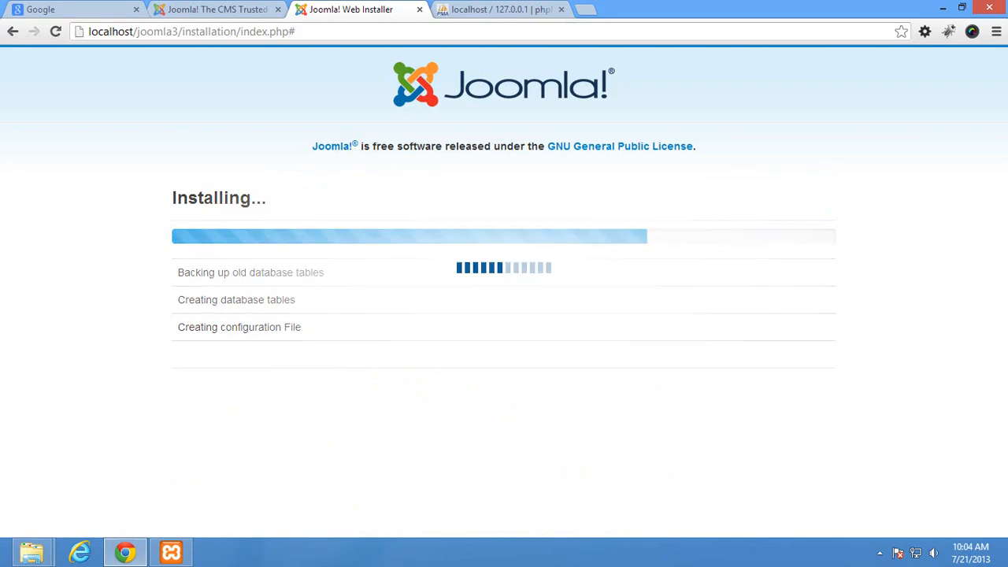
Check the jm3 database's new fgzl1_ tables in phpMyAdmin, then return to the installer
key(ctrl+Tab)
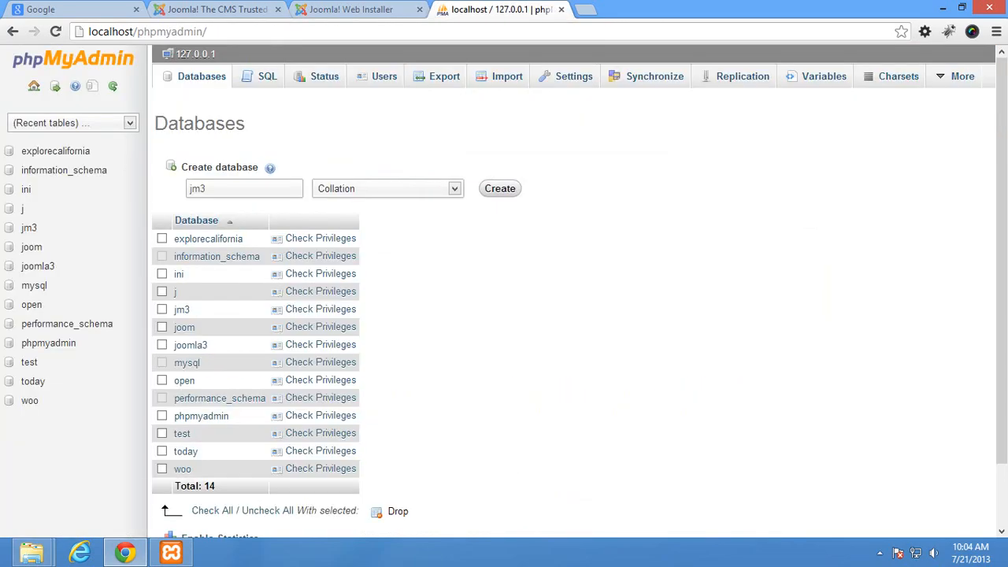
click(29, 228)
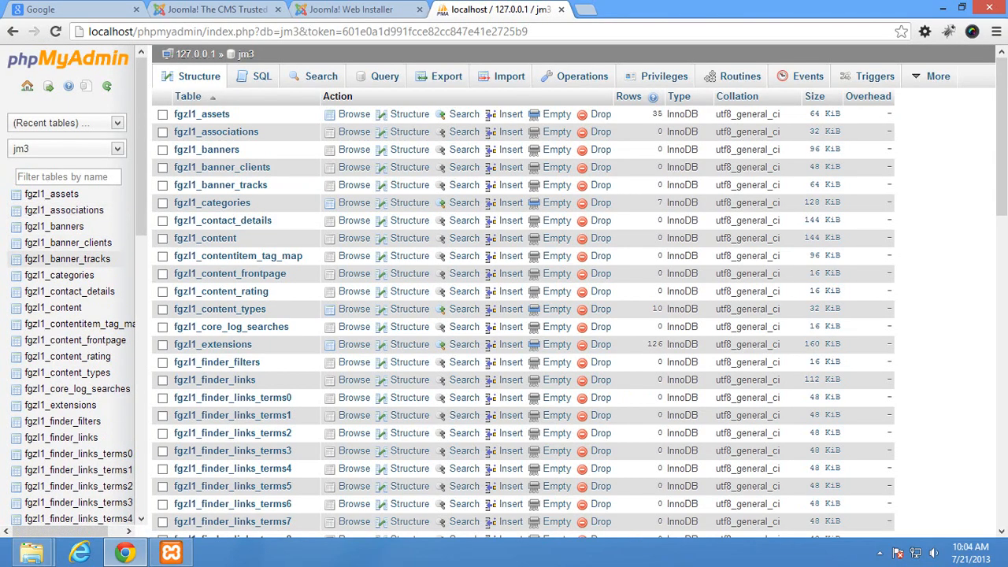
click(354, 9)
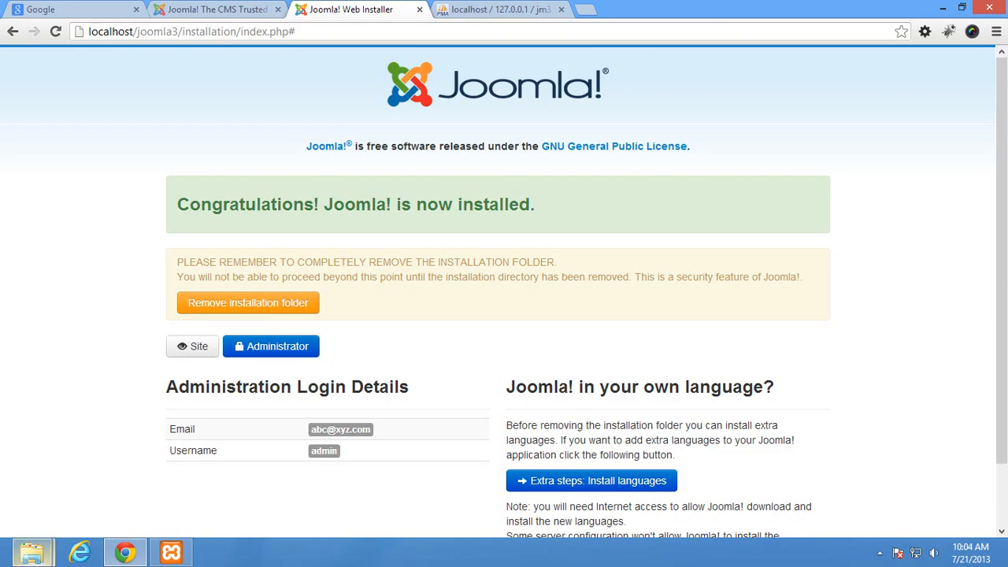
Inspect the installation folder inside joomla3, then remove it using the installer's Remove installation folder button
mouse_move(32, 553)
click(79, 472)
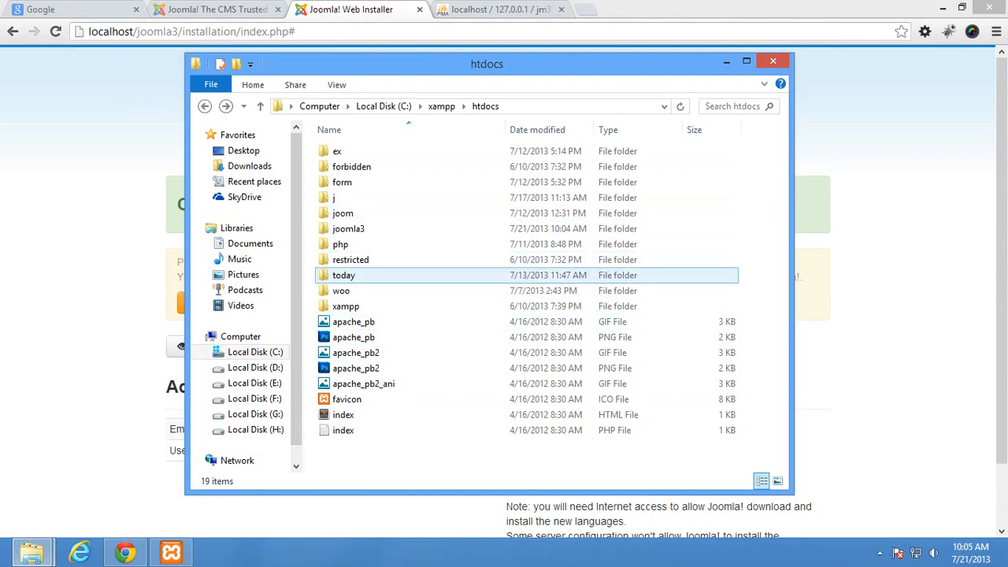
double_click(348, 229)
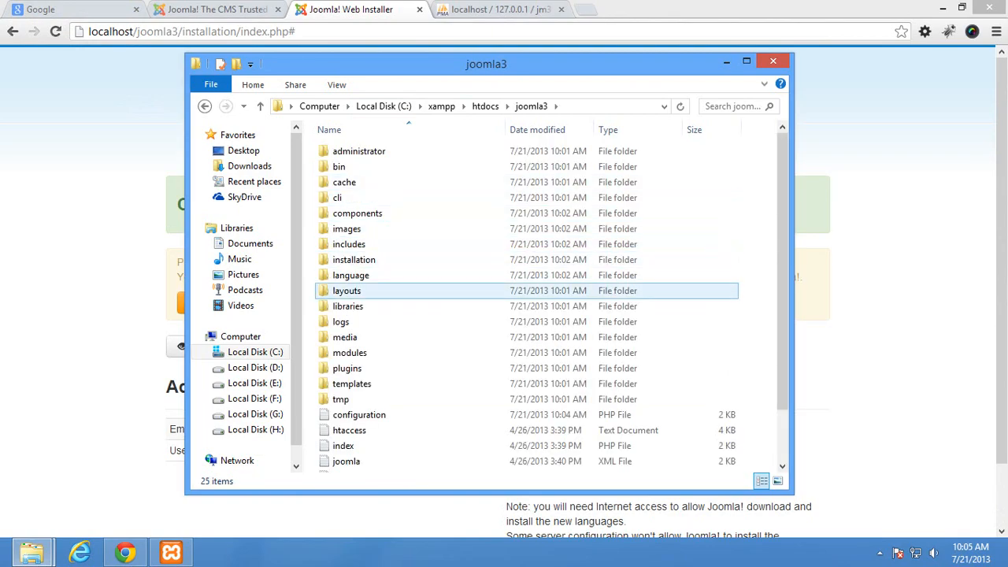
click(353, 260)
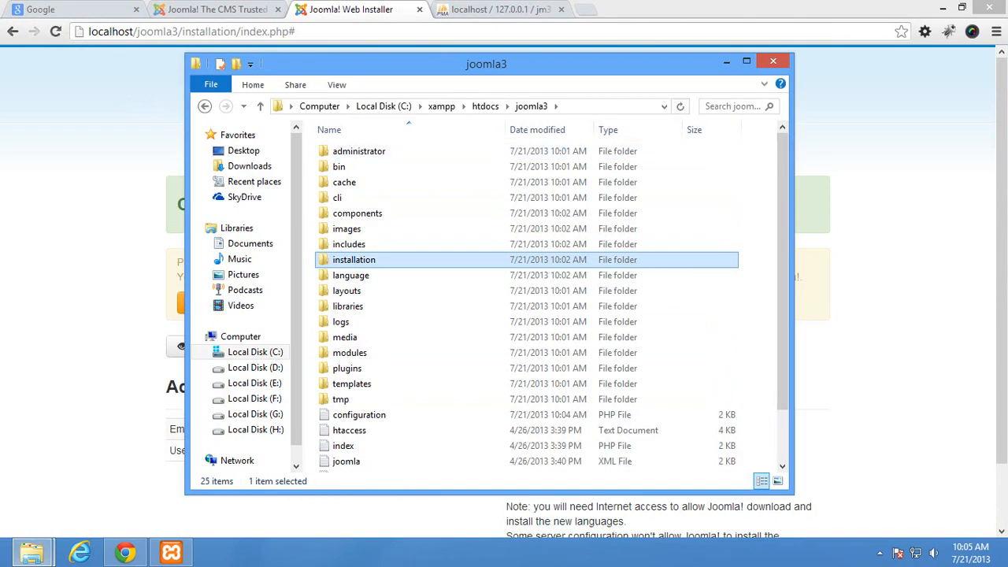
click(726, 61)
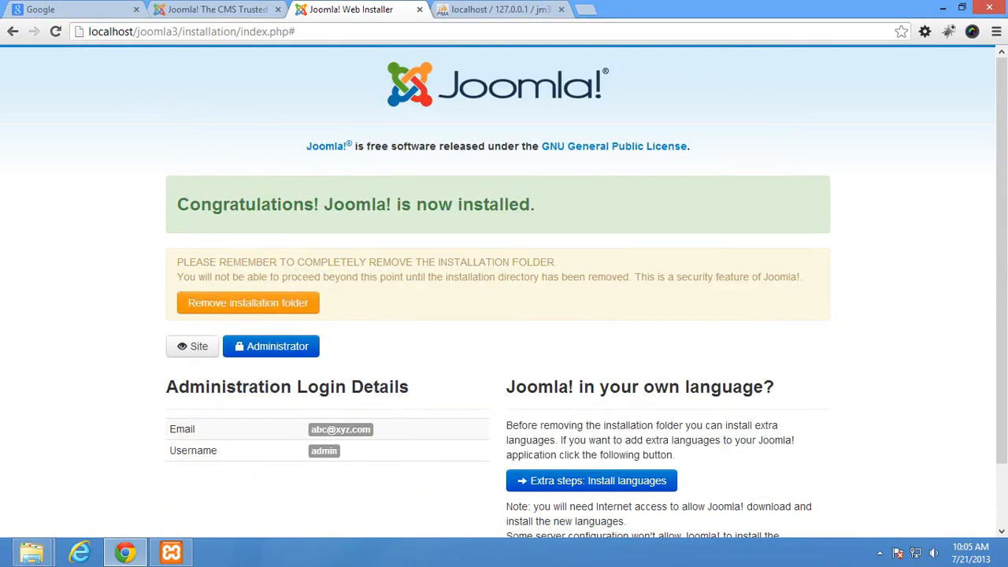
click(247, 302)
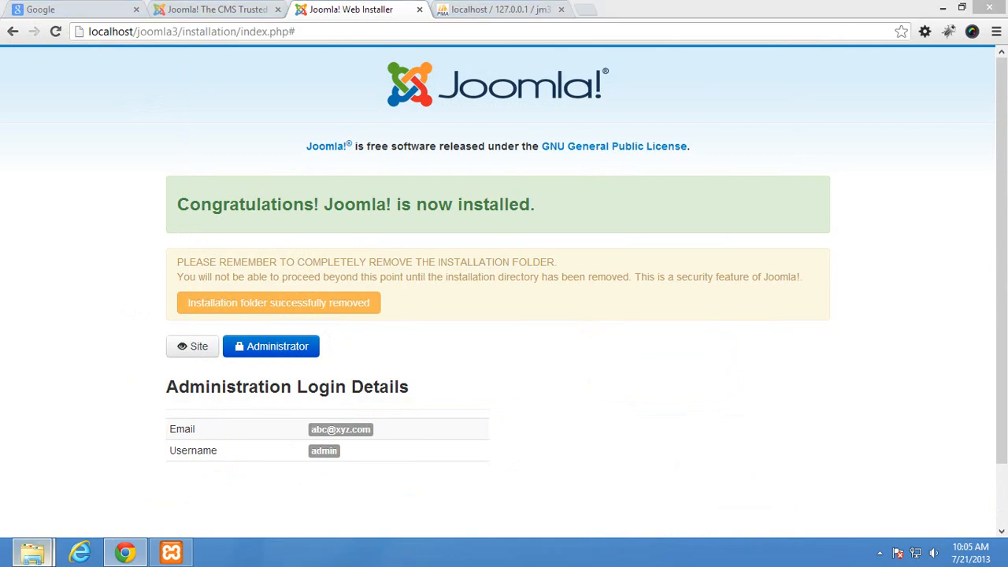
Confirm the installation folder is gone from joomla3, then close and minimize the Explorer windows
click(32, 552)
click(259, 484)
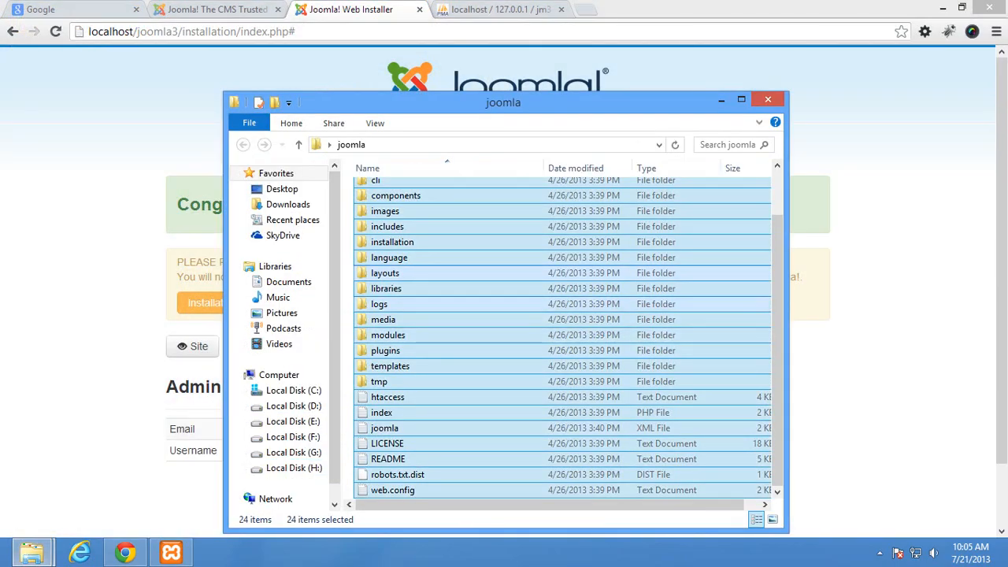
click(392, 242)
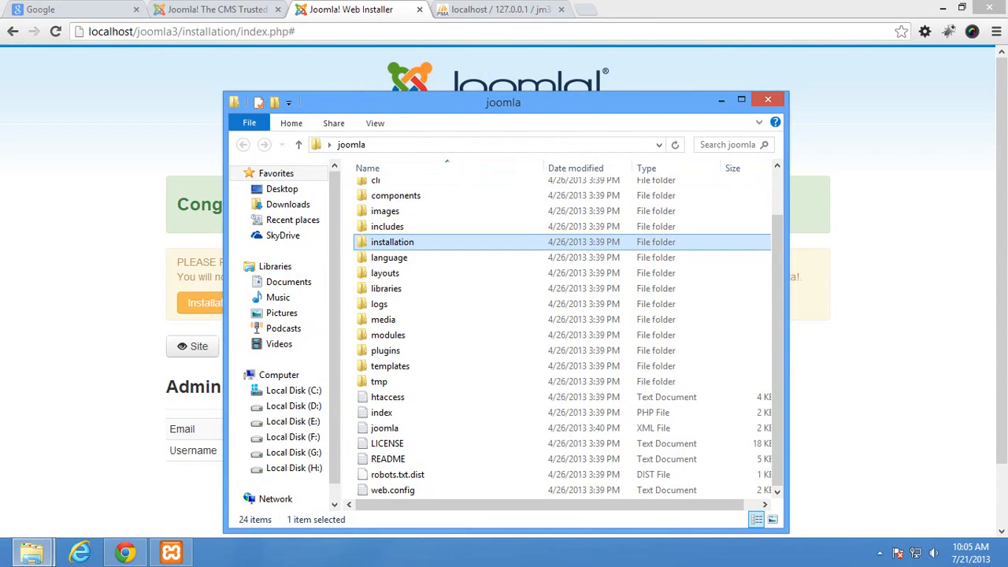
click(31, 552)
click(98, 483)
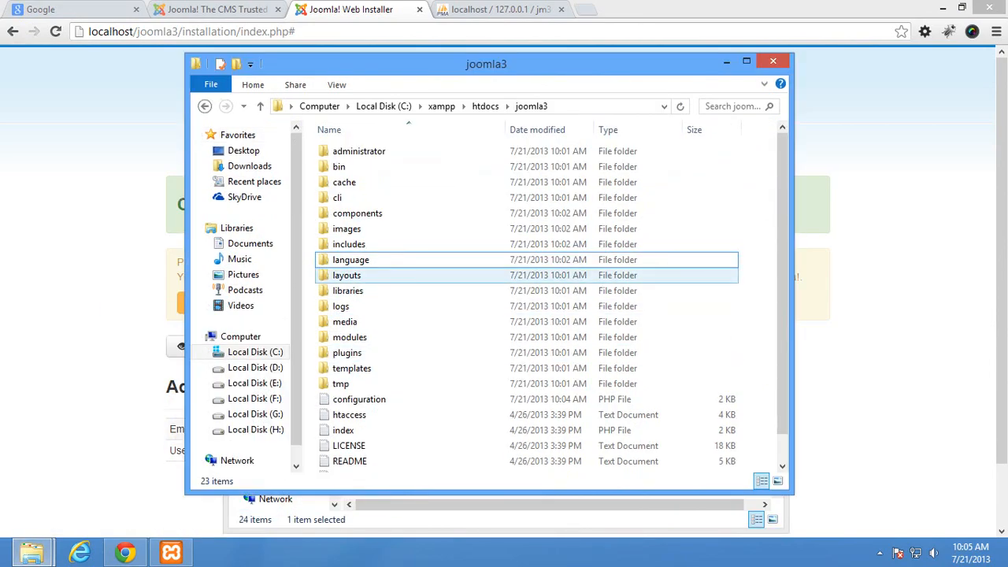
drag(544, 54, 506, 57)
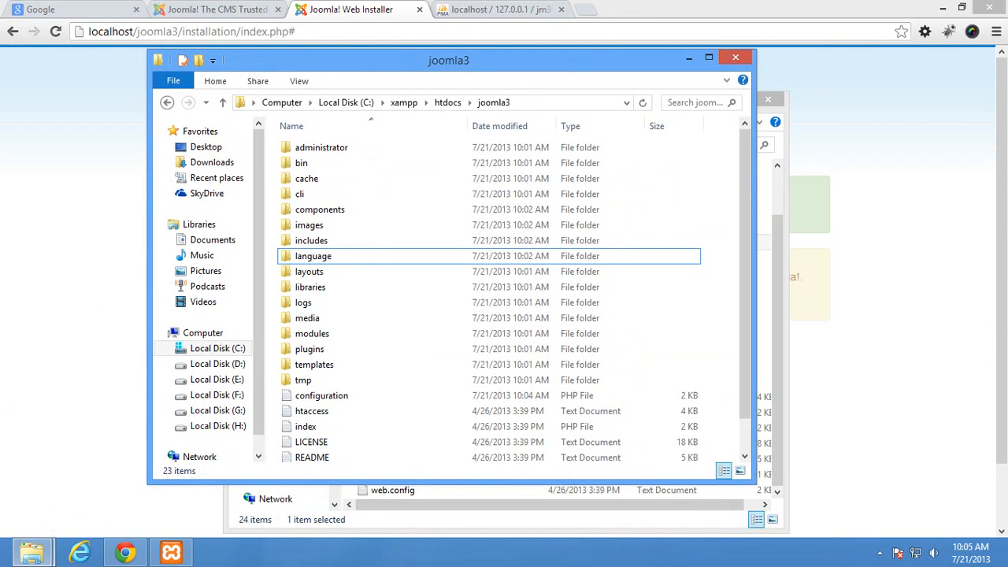
click(768, 99)
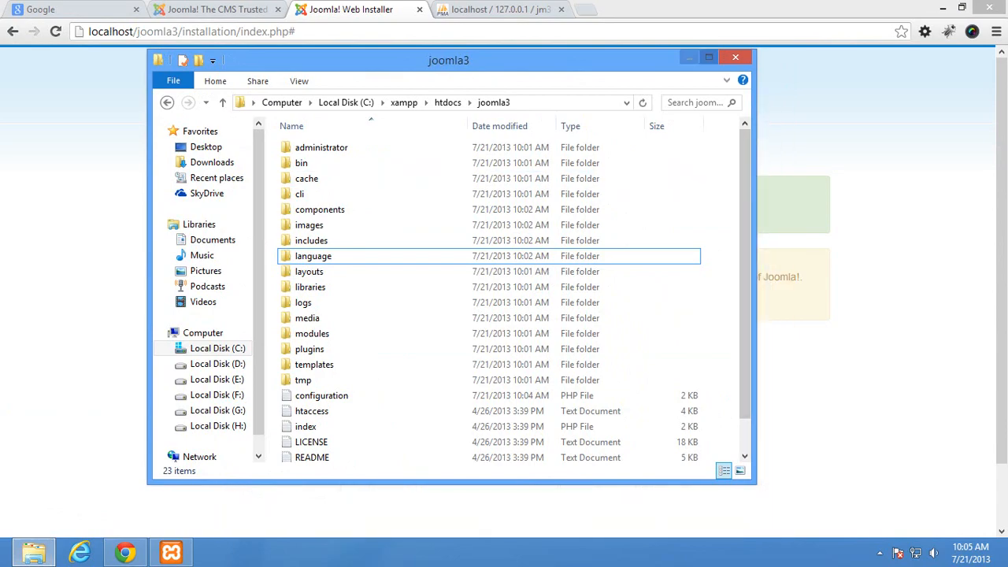
click(689, 57)
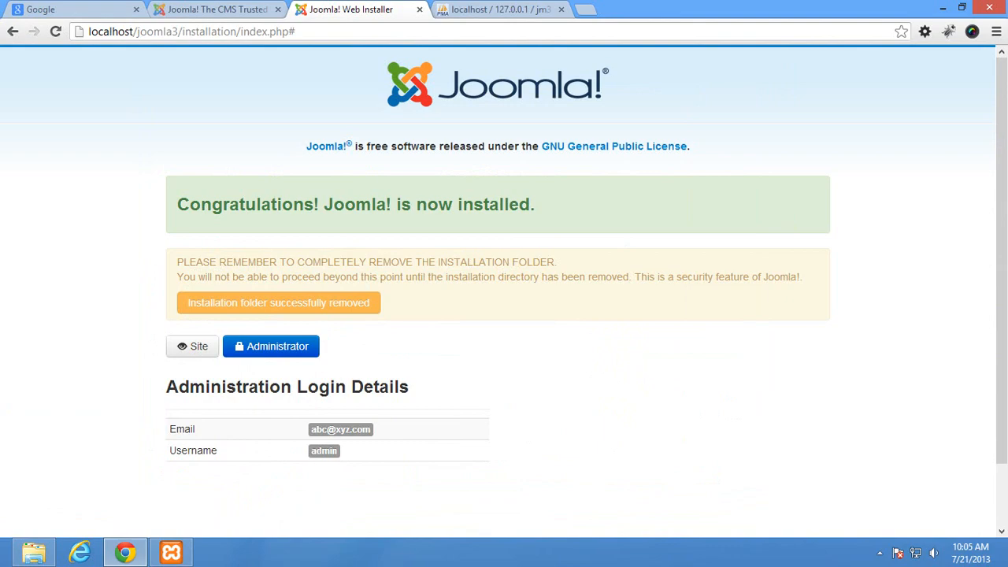
Open the site's front end and the administrator login page in separate browser tabs
right_click(244, 347)
click(254, 354)
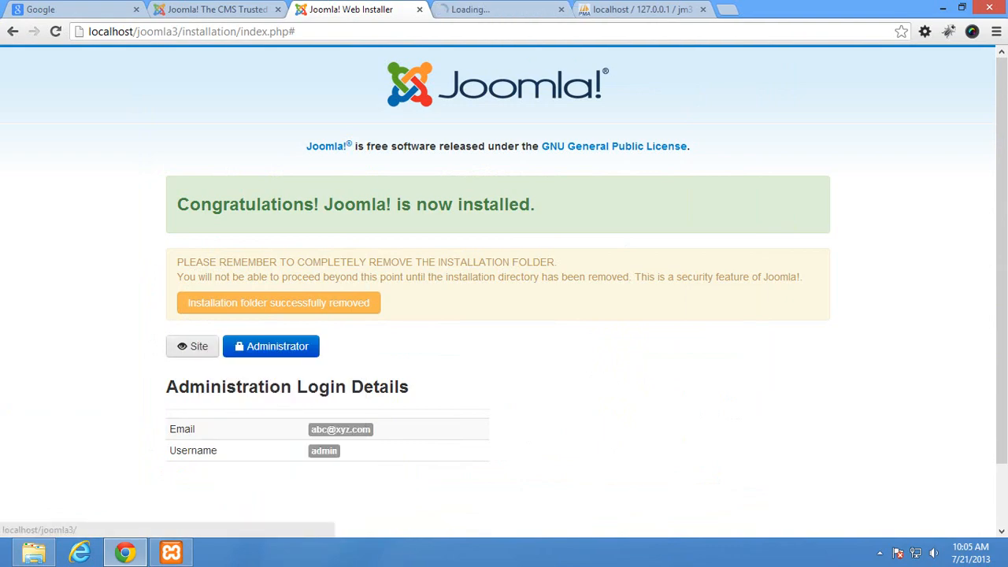
click(260, 352)
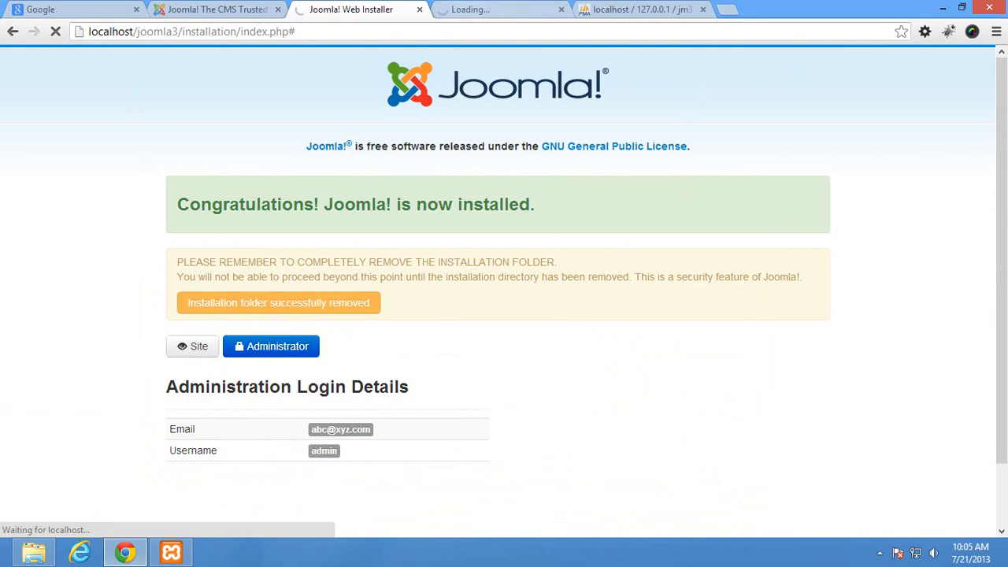
click(374, 12)
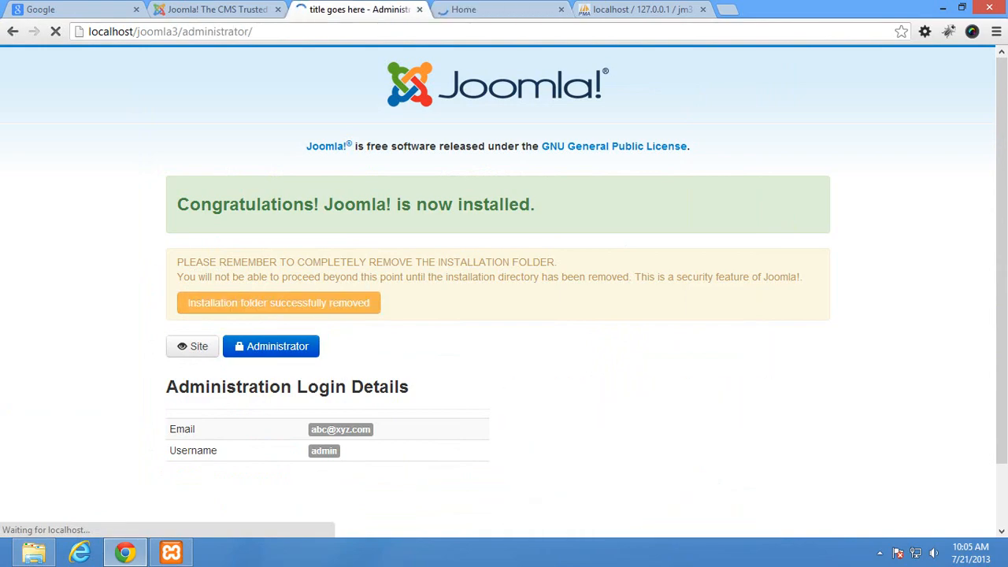
click(473, 10)
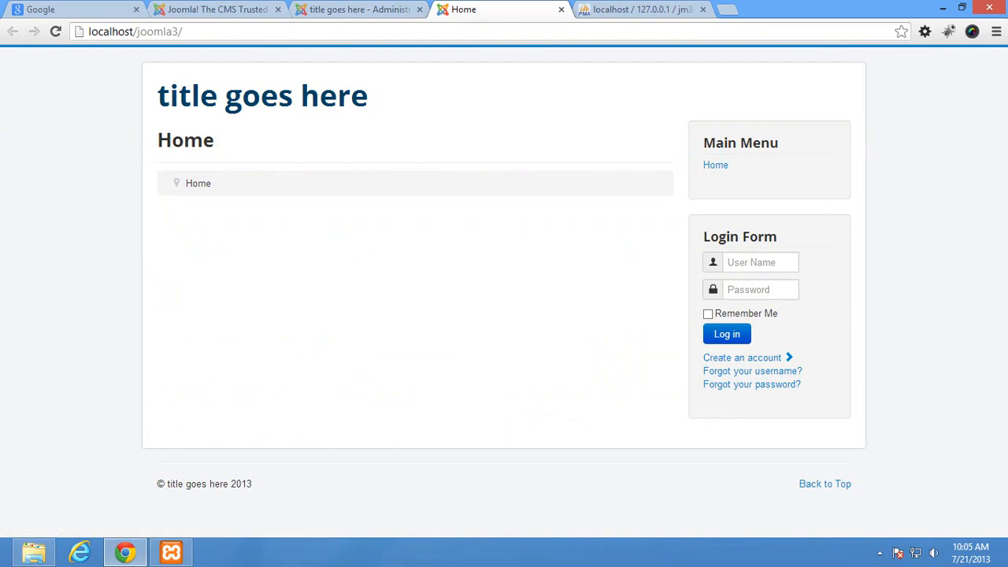
click(361, 10)
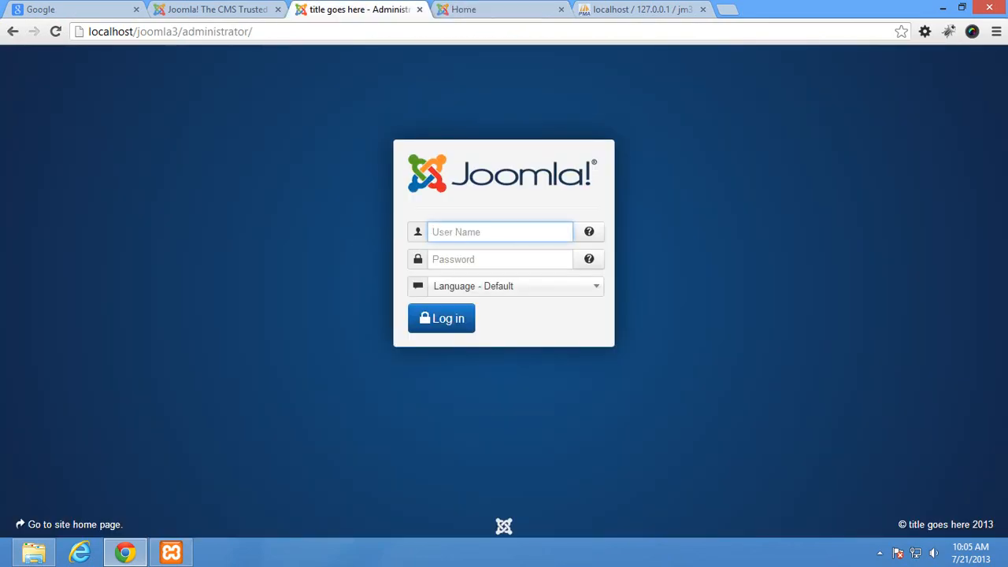
Log in with the administrator username and password, check the front page, then return to the Control Panel
text(admin)
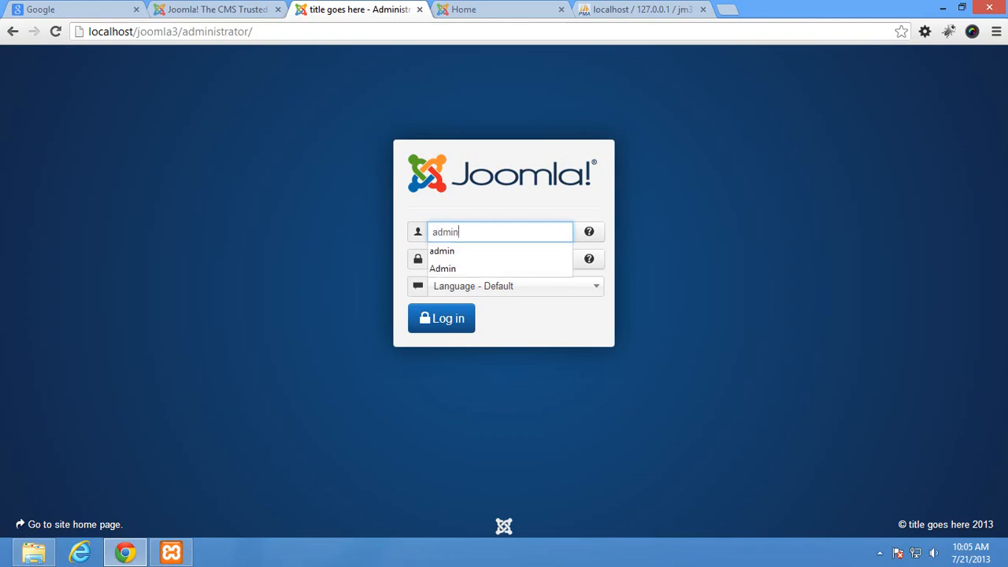
key(Tab)
text(1234)
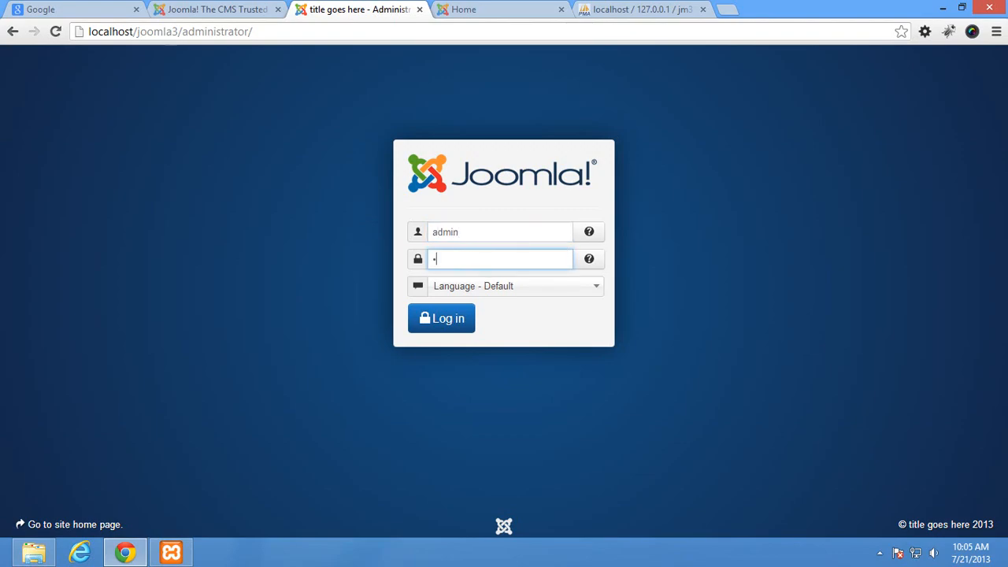
text(5678)
key(Return)
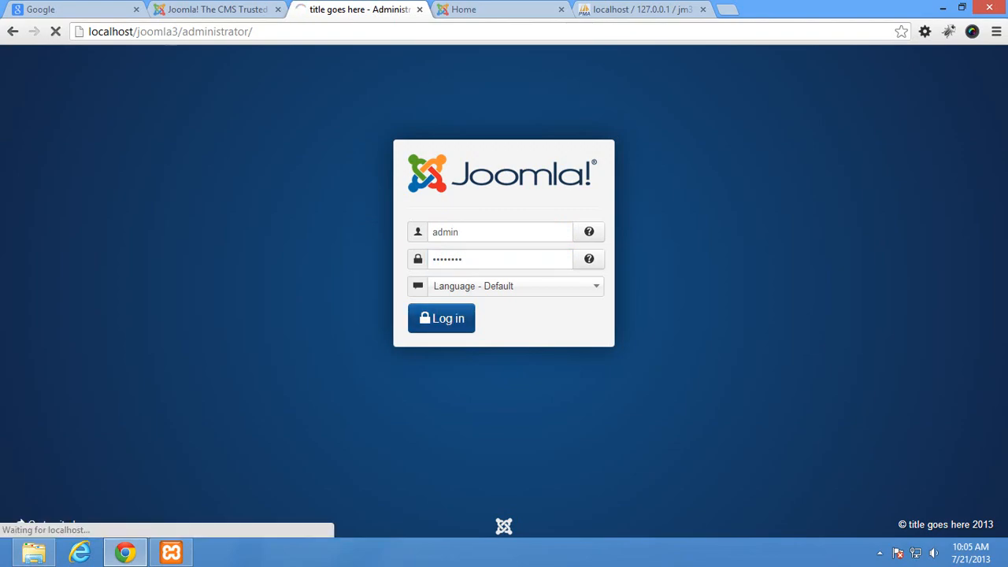
key(ctrl+Tab)
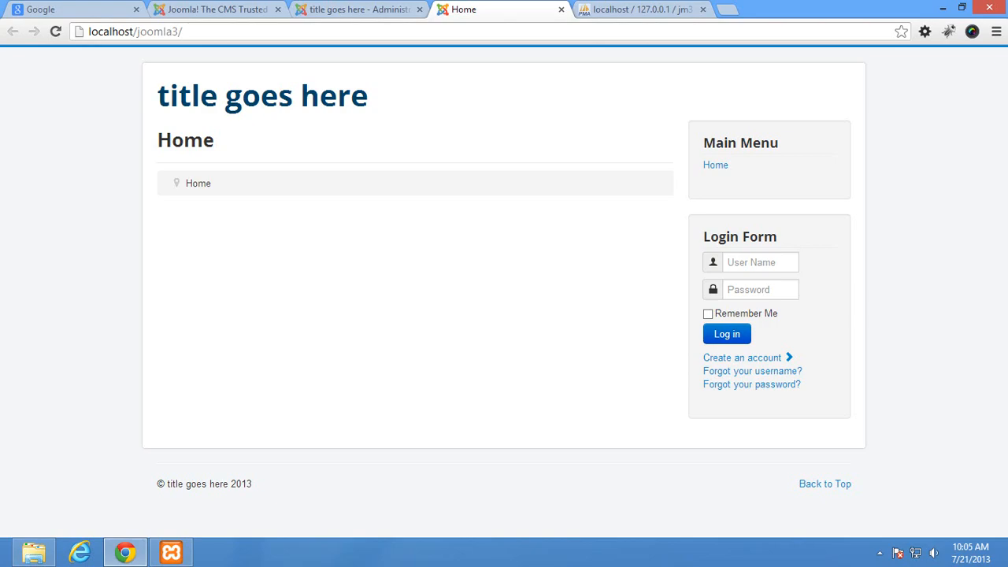
click(333, 11)
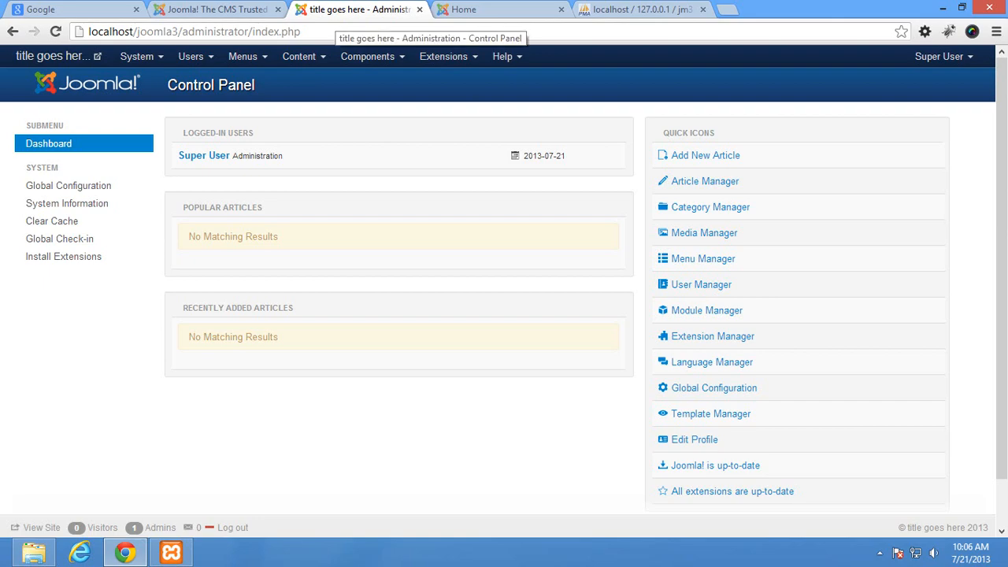